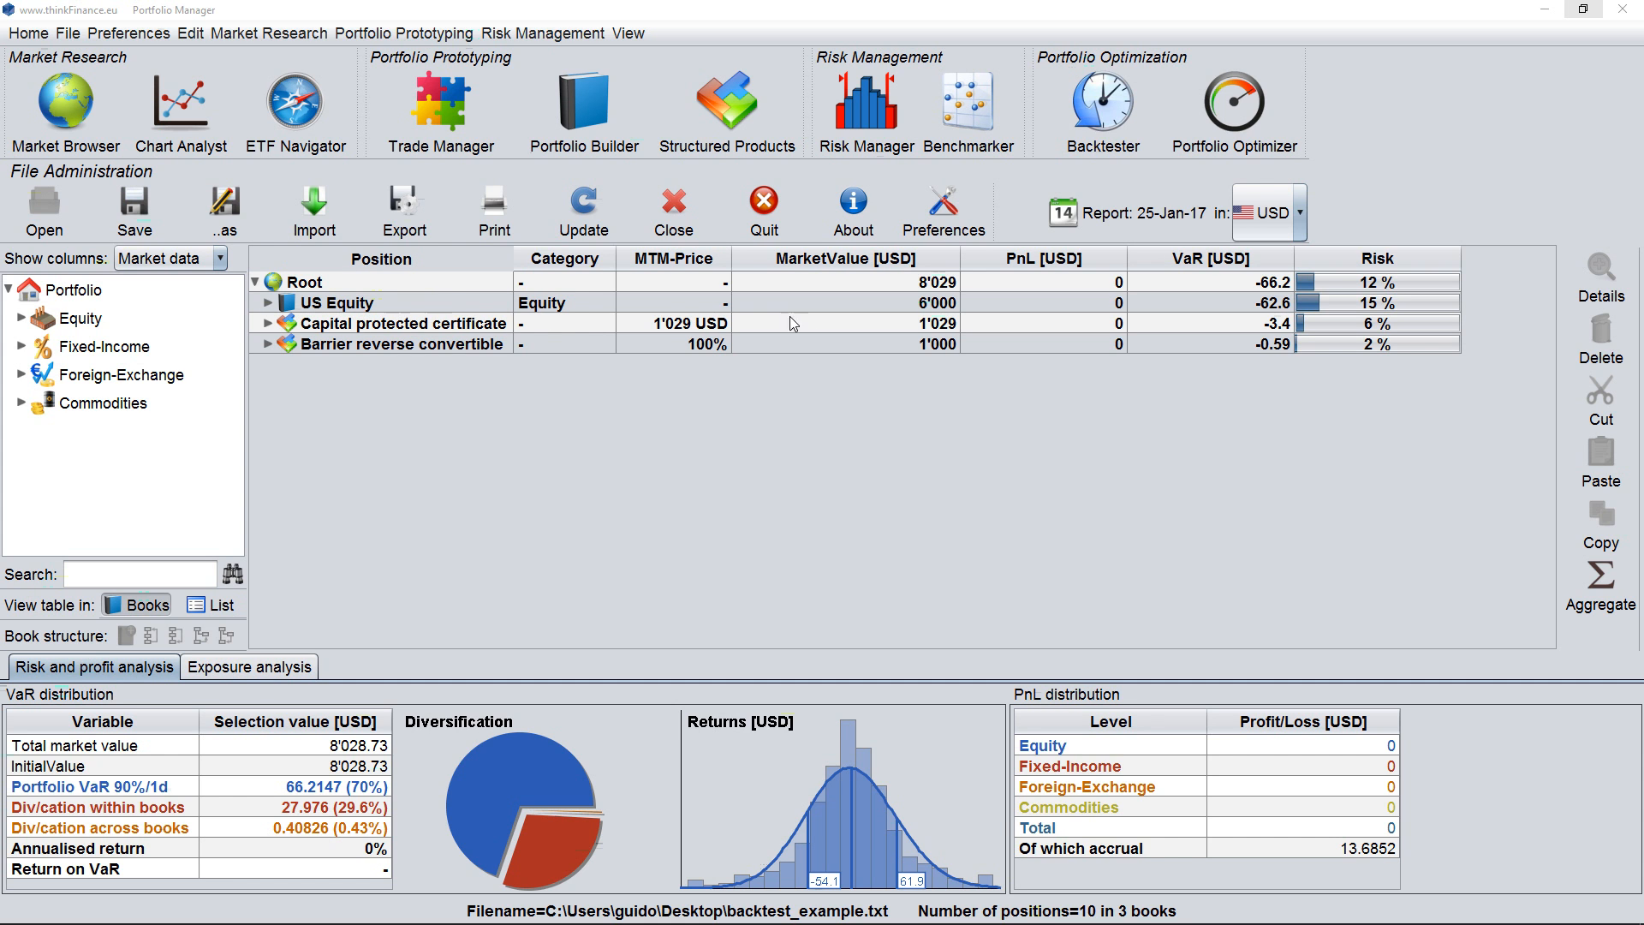
# Step: Run a historical simulation backtest on the US Equity book
pyautogui.click(815, 308)
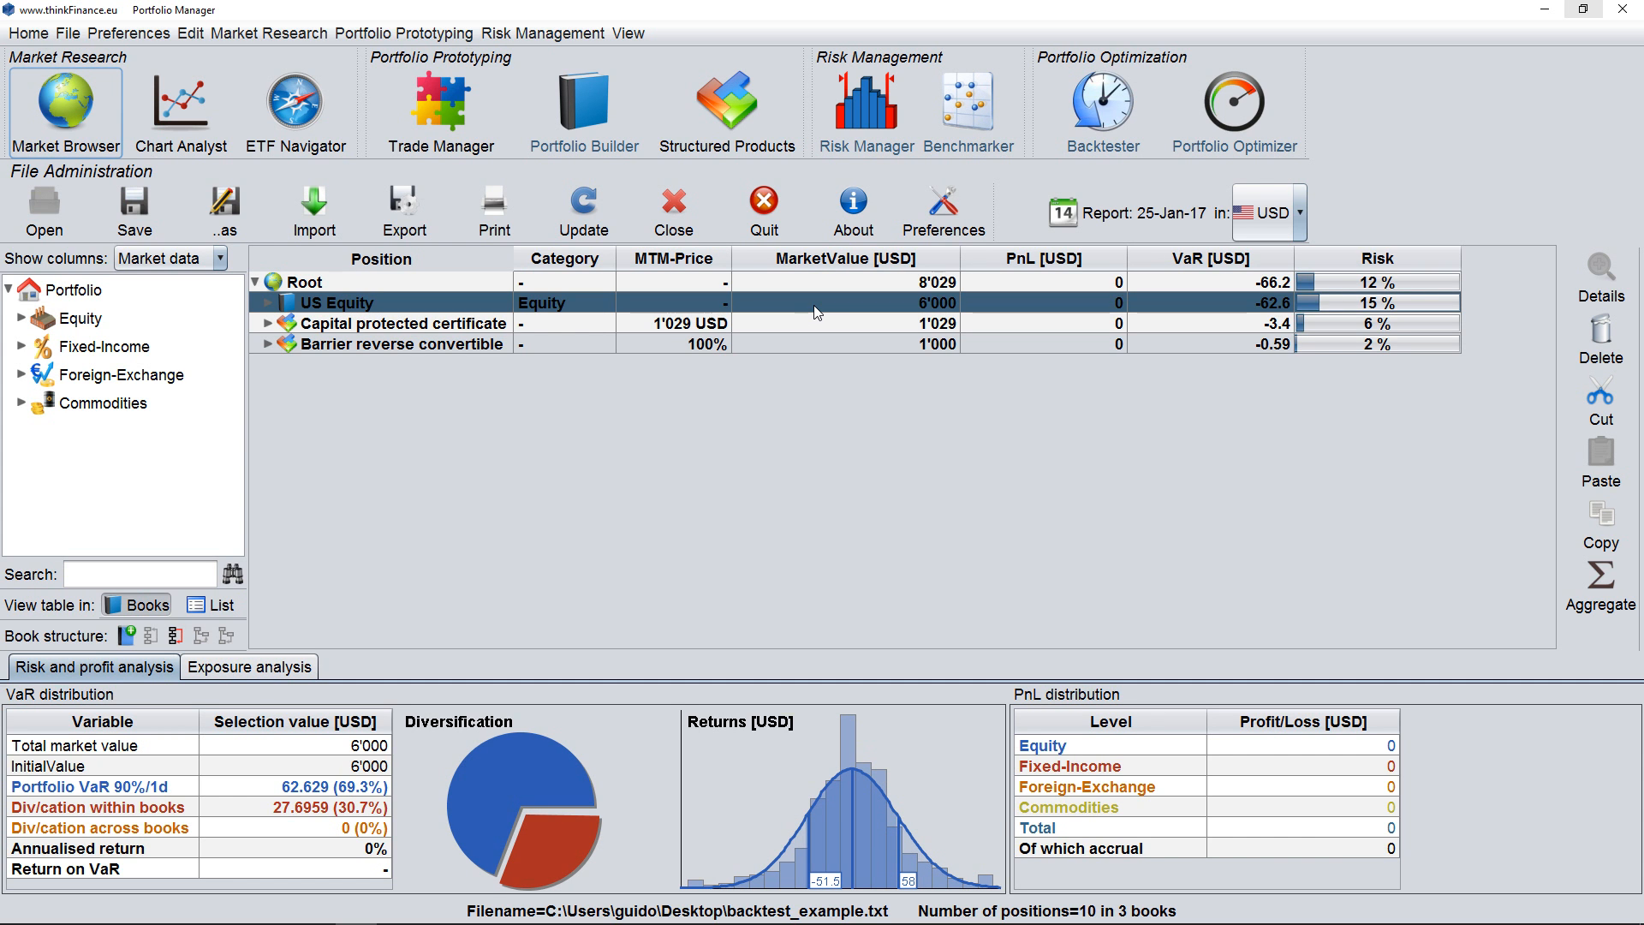
pyautogui.click(1077, 108)
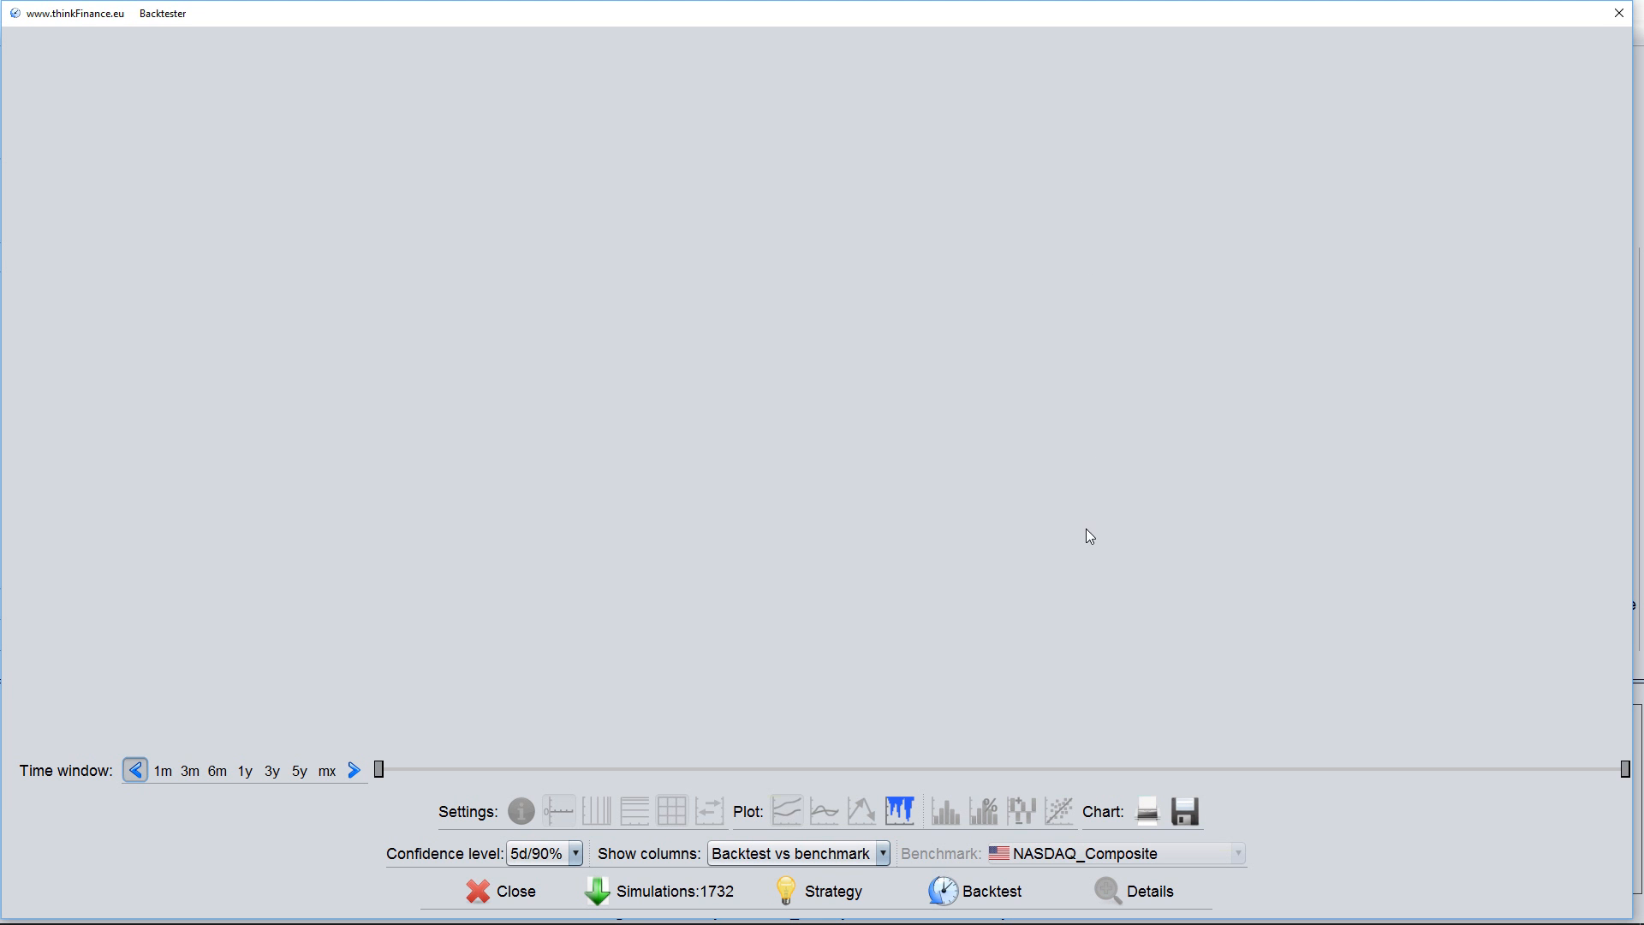
pyautogui.click(997, 895)
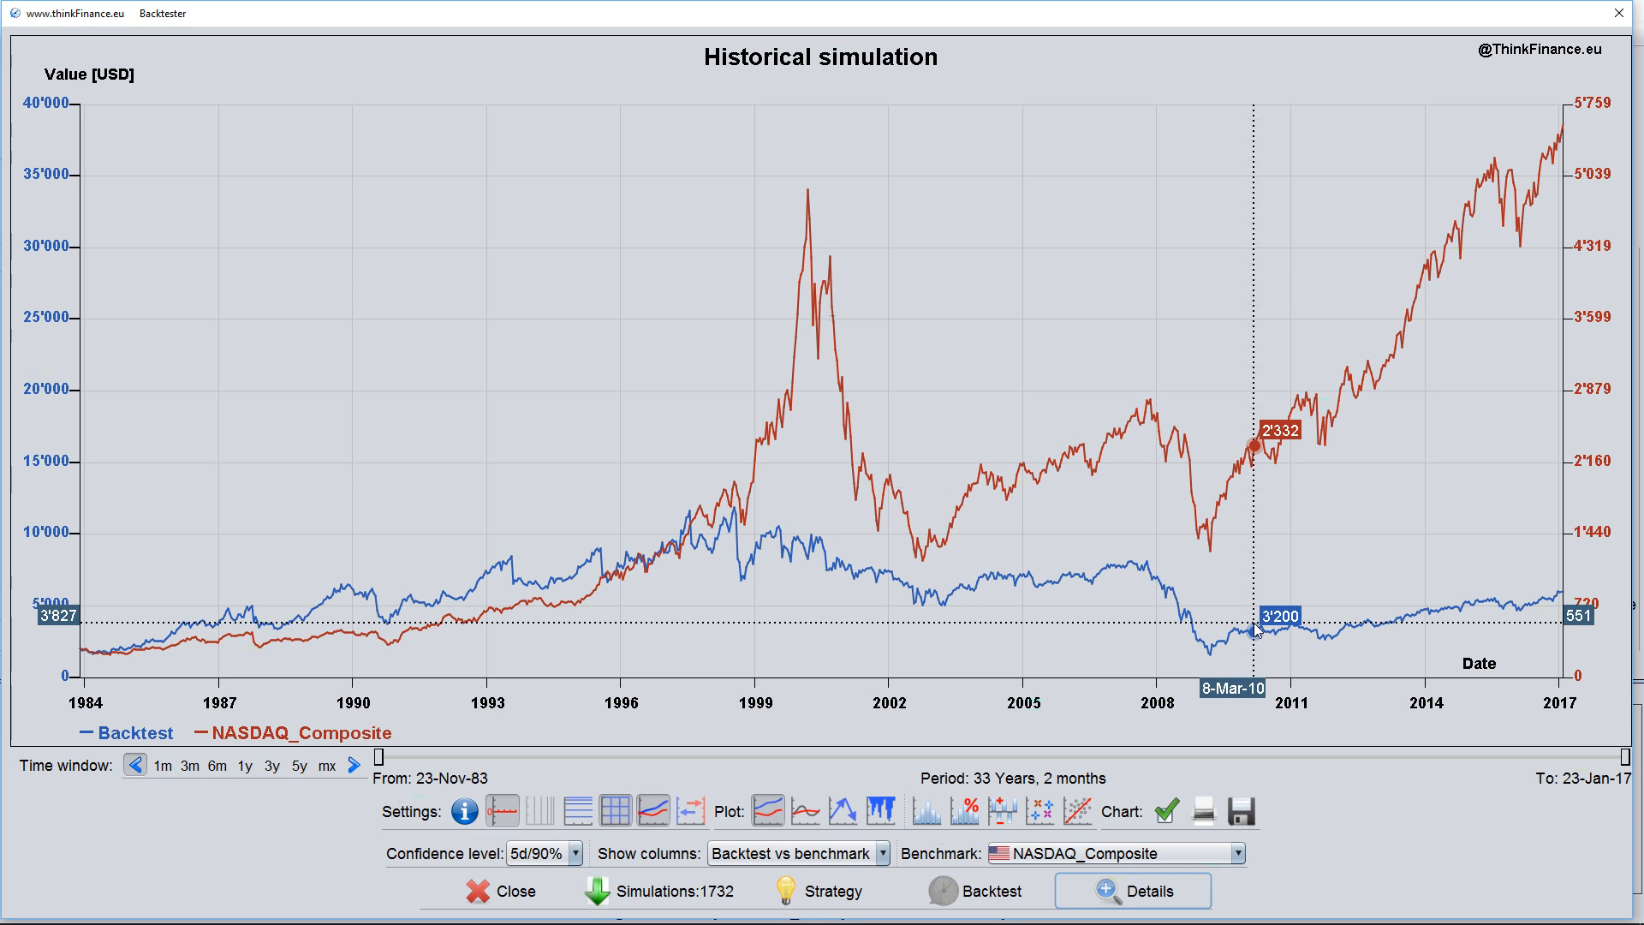
# Step: Review the backtest results as Market value and VaR, VaR/Market value, and PnL/VaR
pyautogui.click(886, 859)
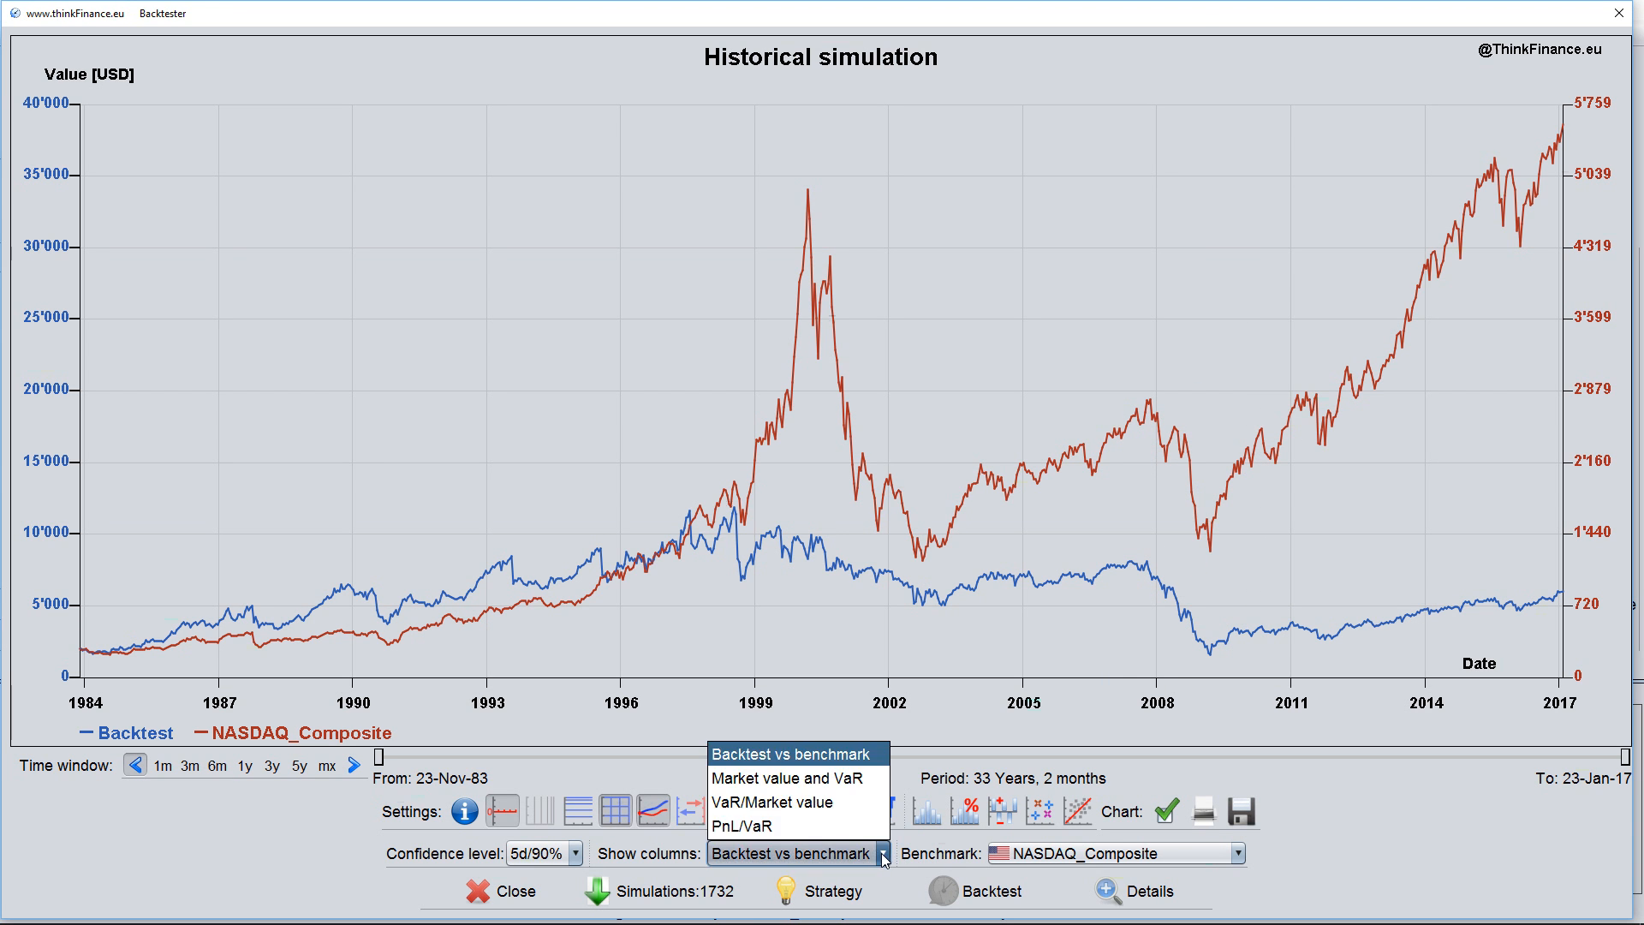
pyautogui.click(857, 782)
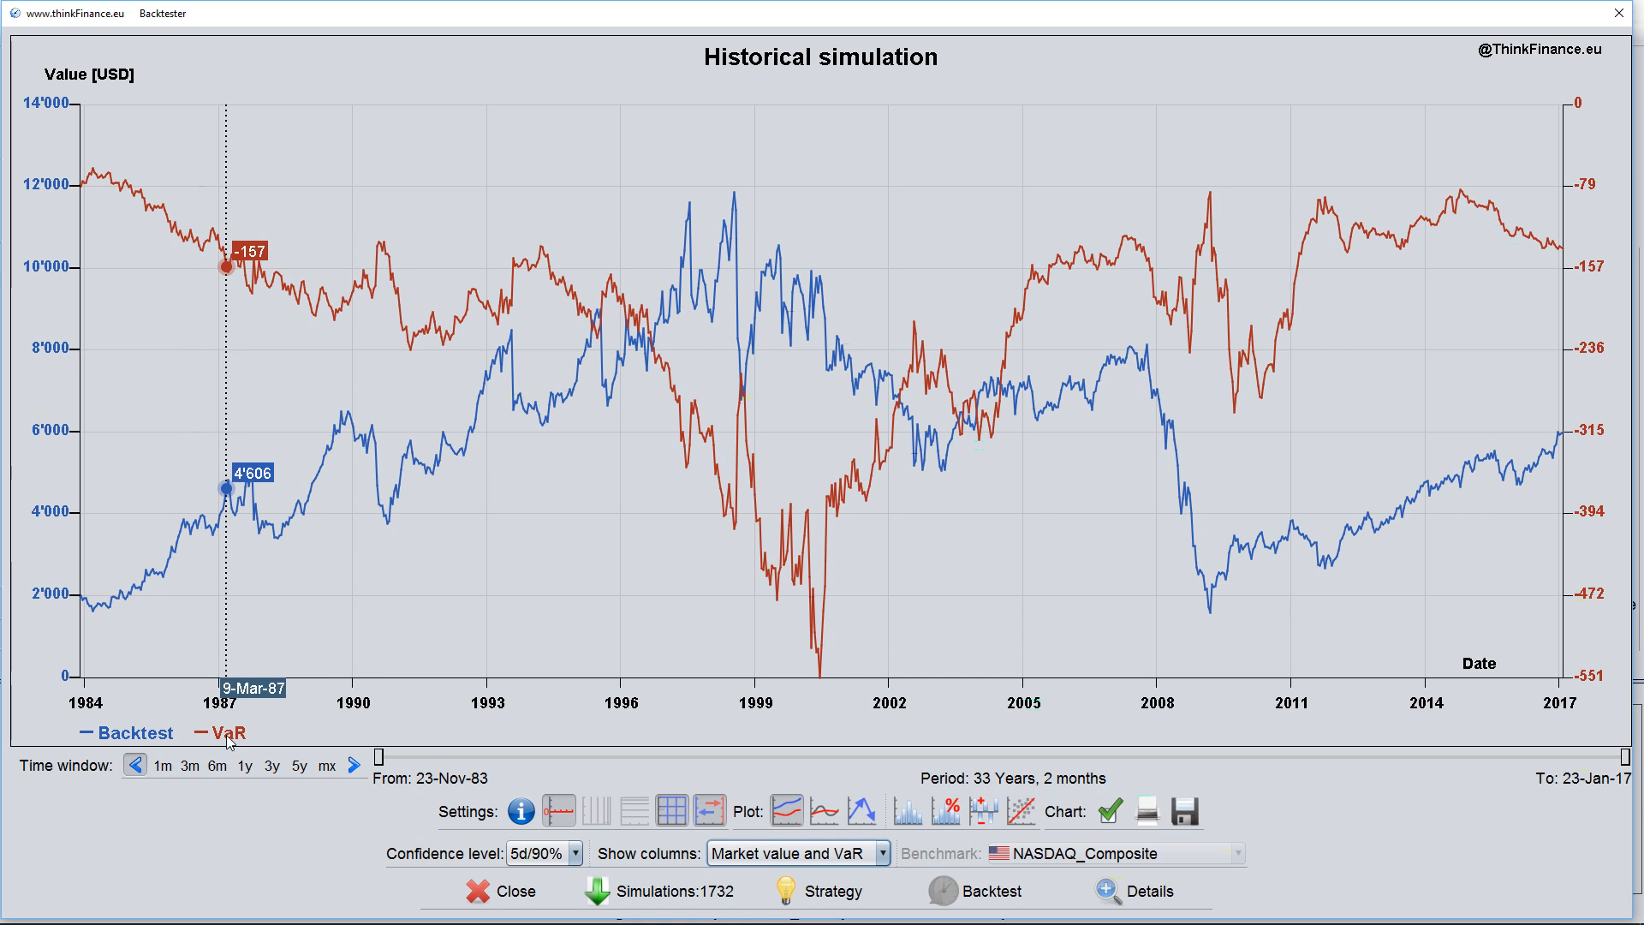
pyautogui.click(728, 853)
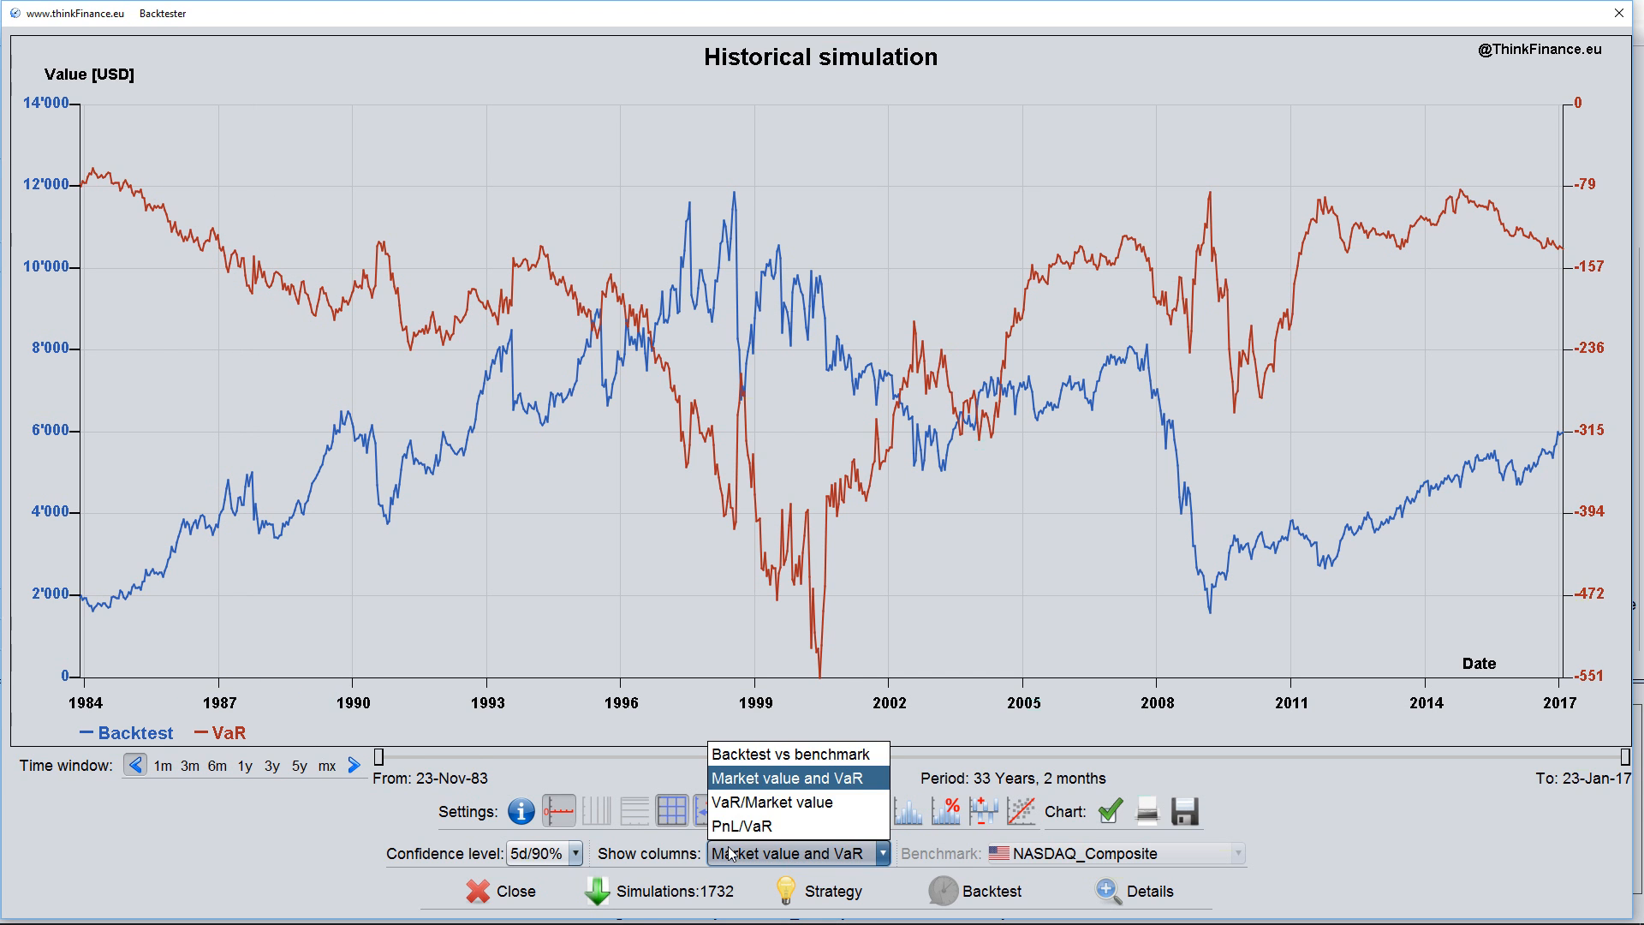
pyautogui.click(737, 802)
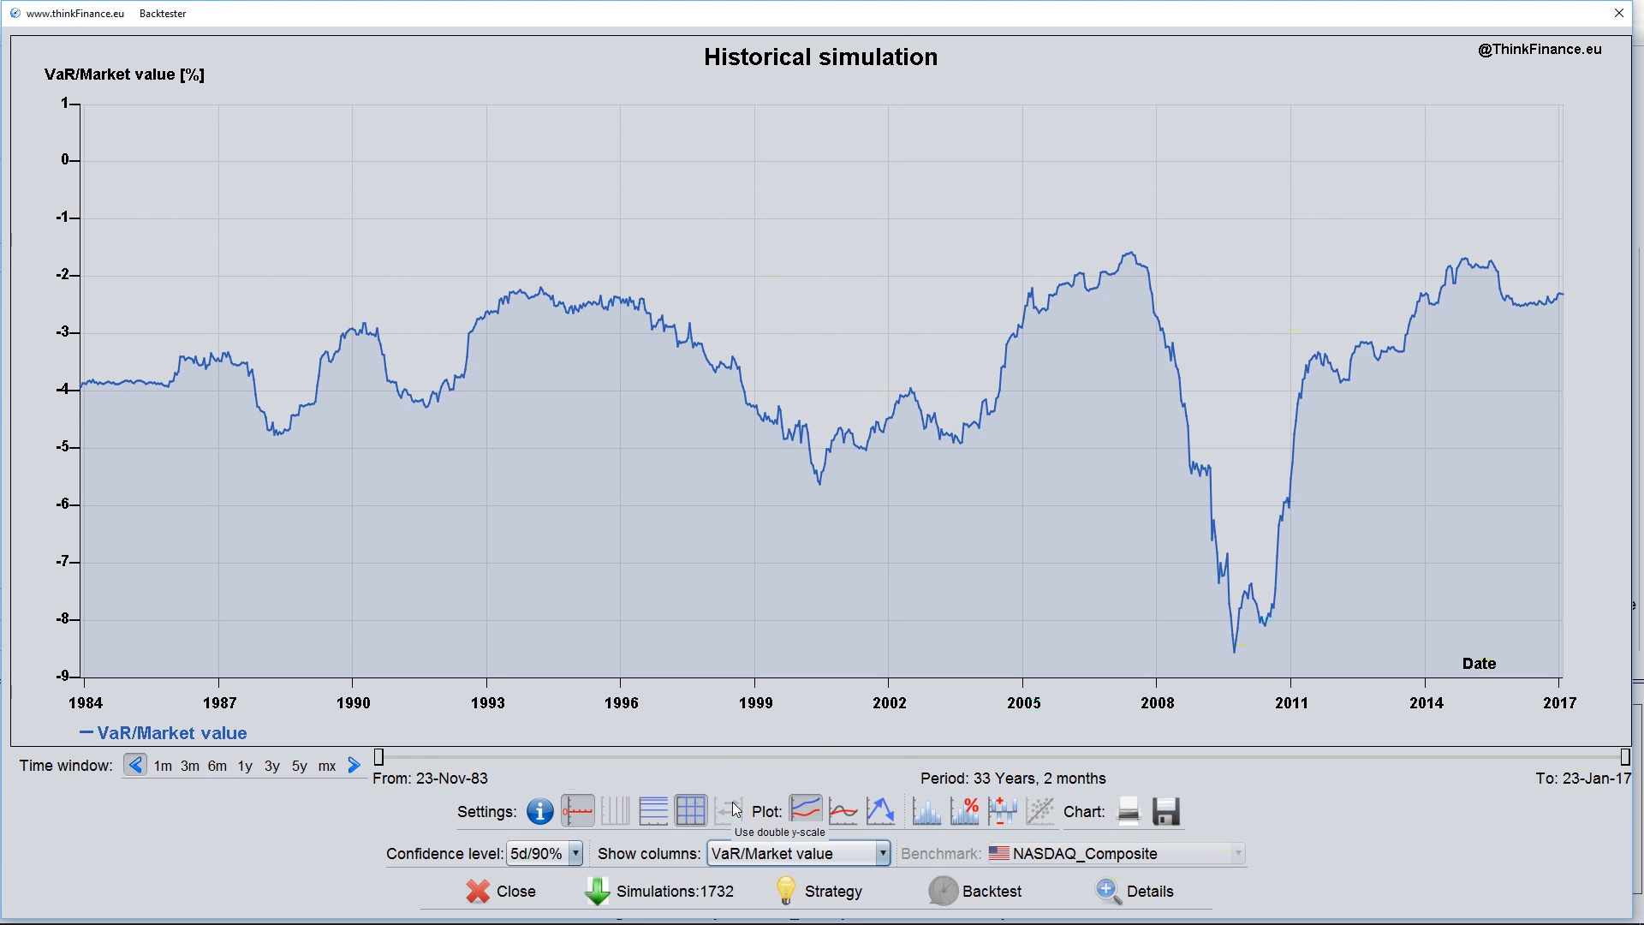
pyautogui.click(746, 855)
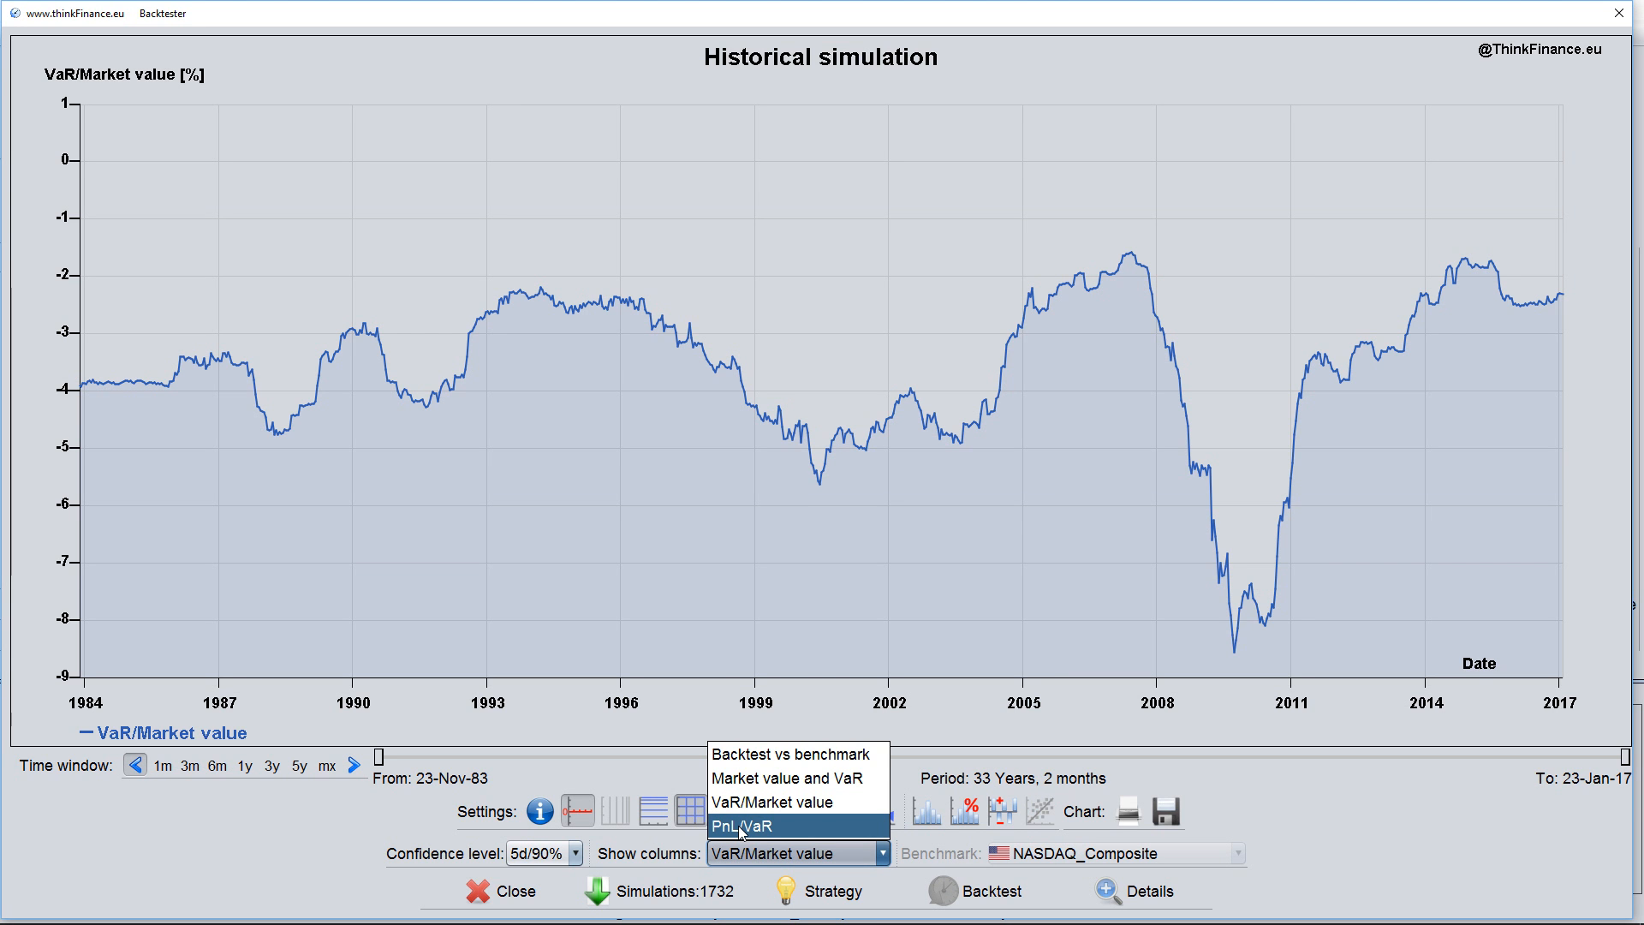
pyautogui.click(741, 827)
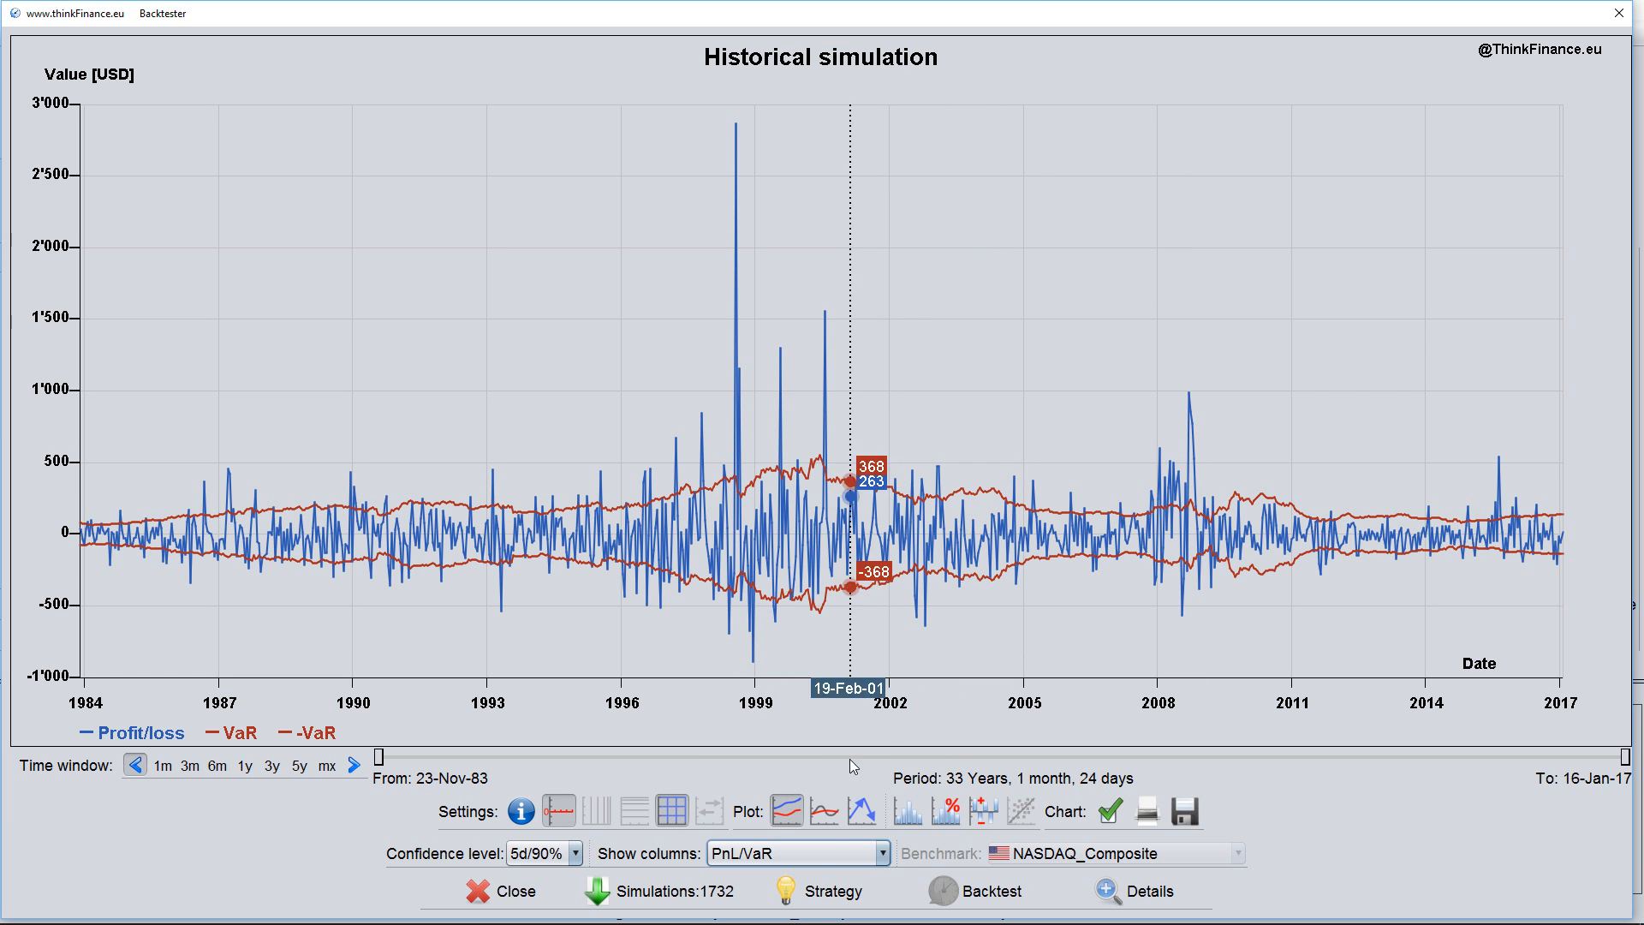
# Step: Show Backtest vs benchmark again and set the benchmark to S&P_500
pyautogui.click(822, 855)
pyautogui.click(807, 755)
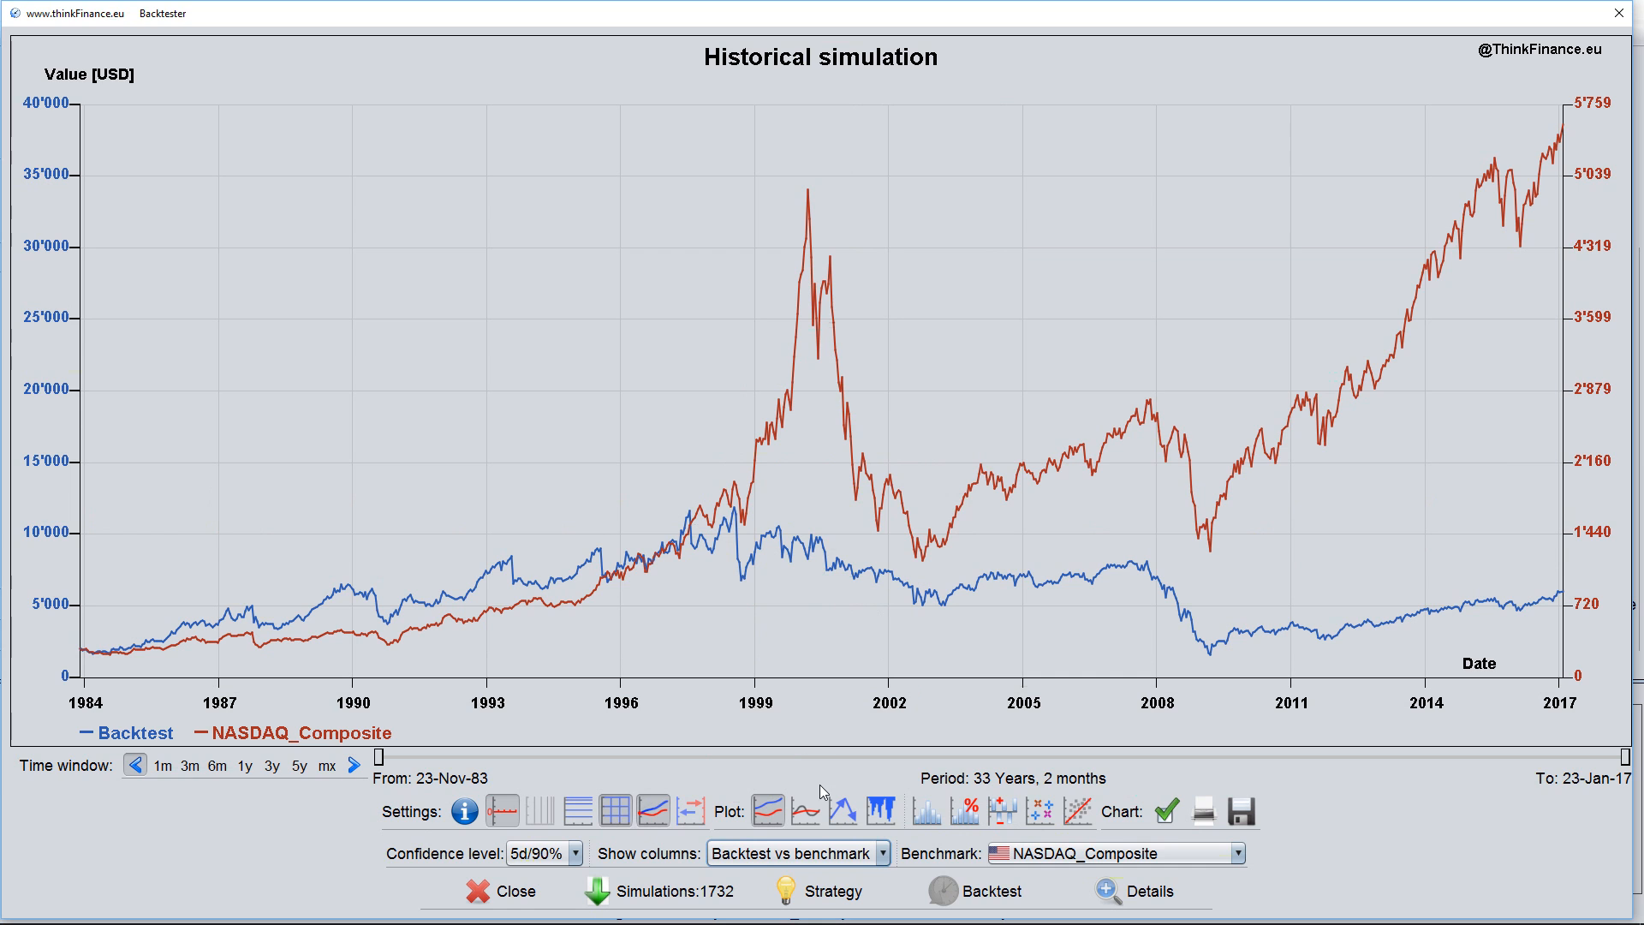
pyautogui.click(1052, 855)
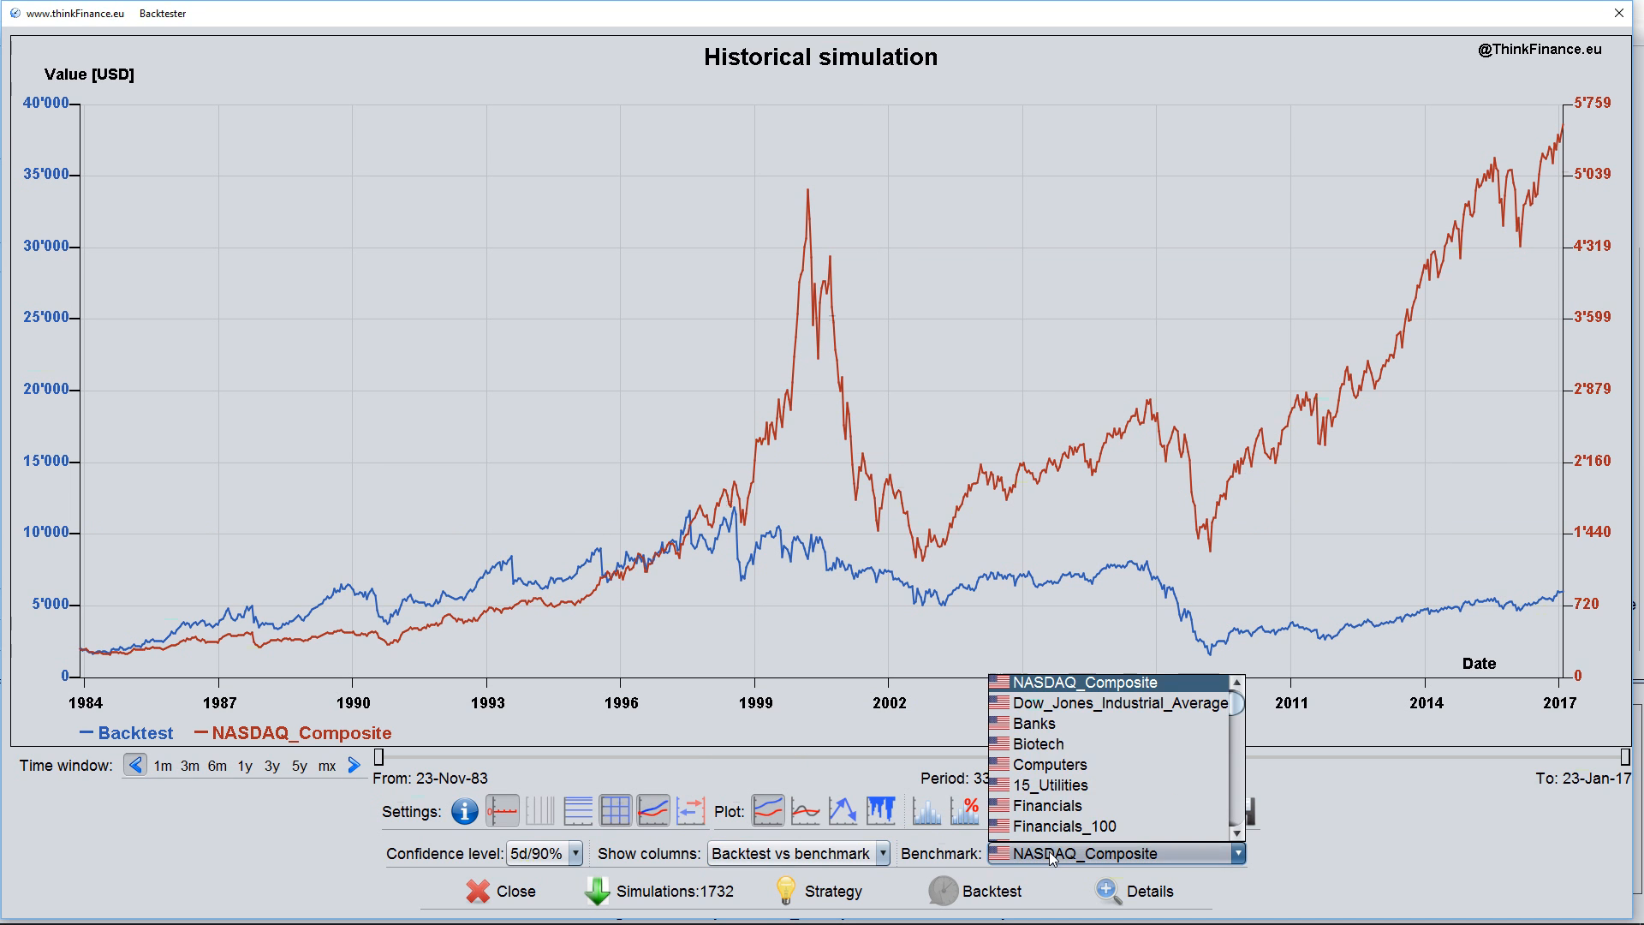
pyautogui.scroll(1, 1236, 722)
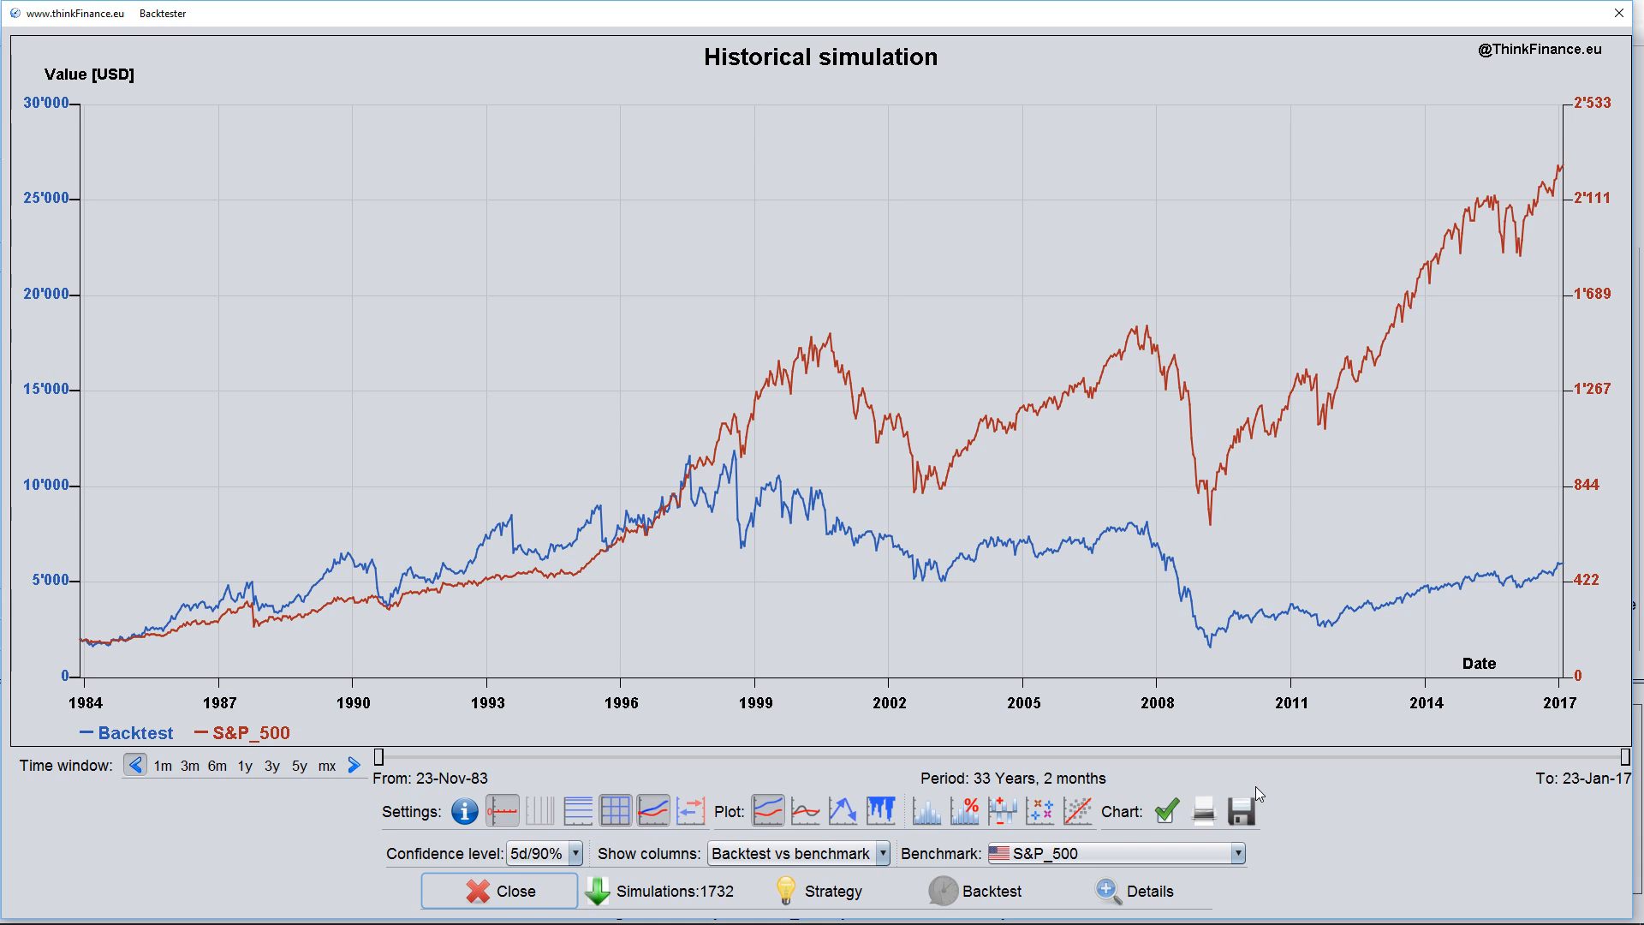
# Step: Examine the moving averages, return distribution, yearly returns and risk-return plots, ending on the value line plot with the statistics table hidden
pyautogui.click(813, 818)
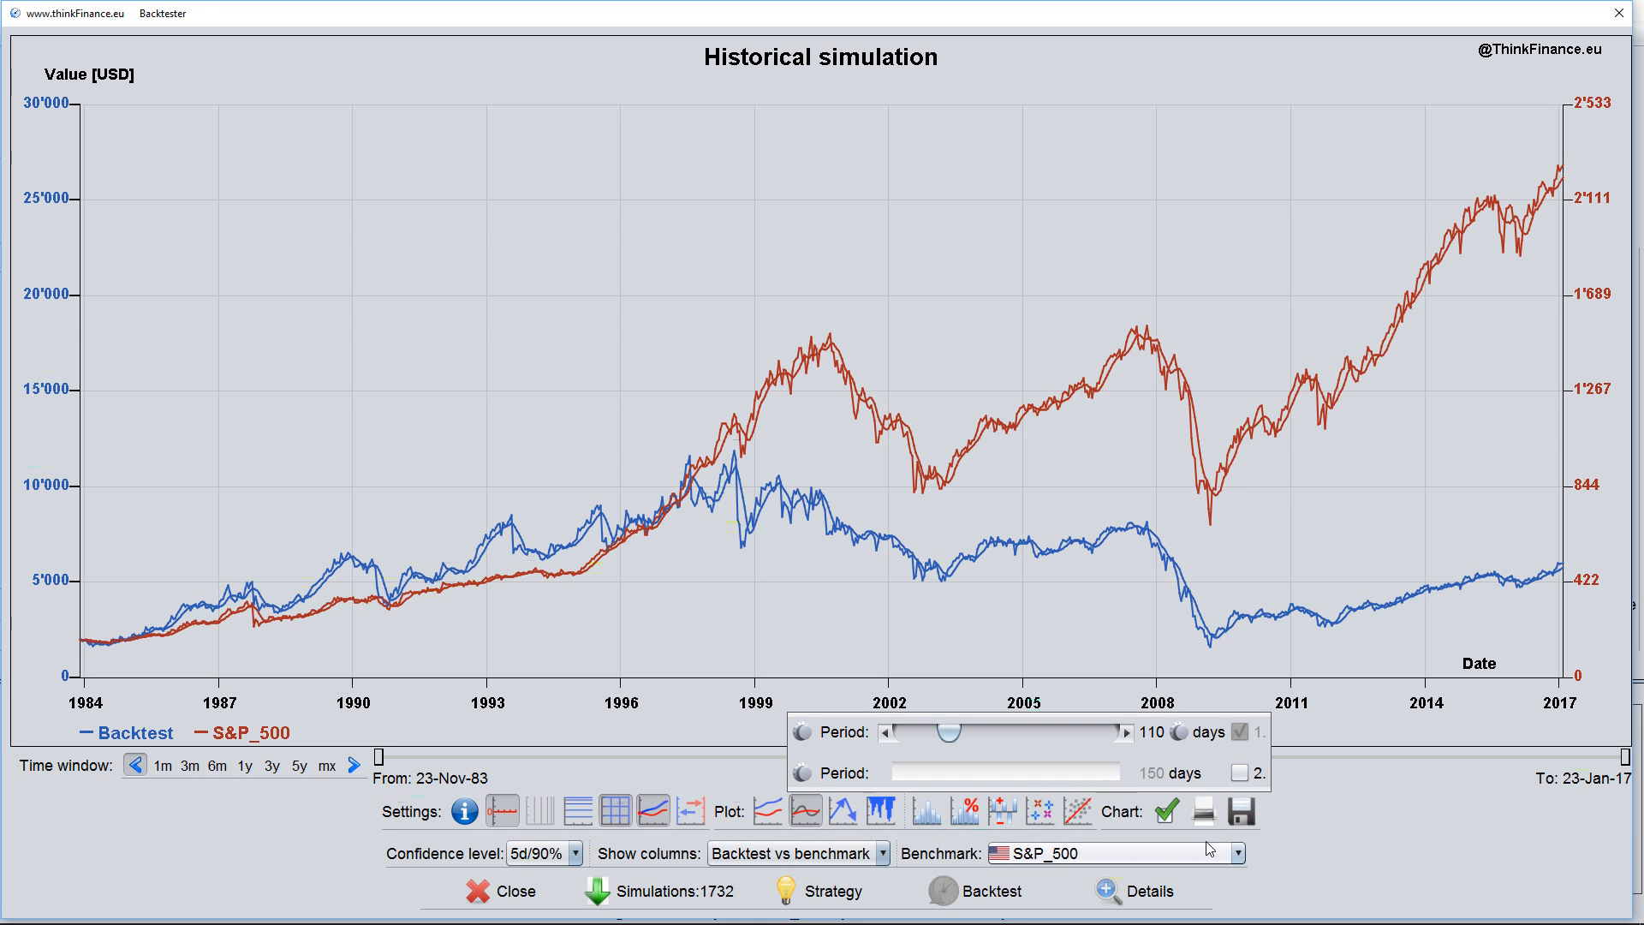
pyautogui.click(969, 812)
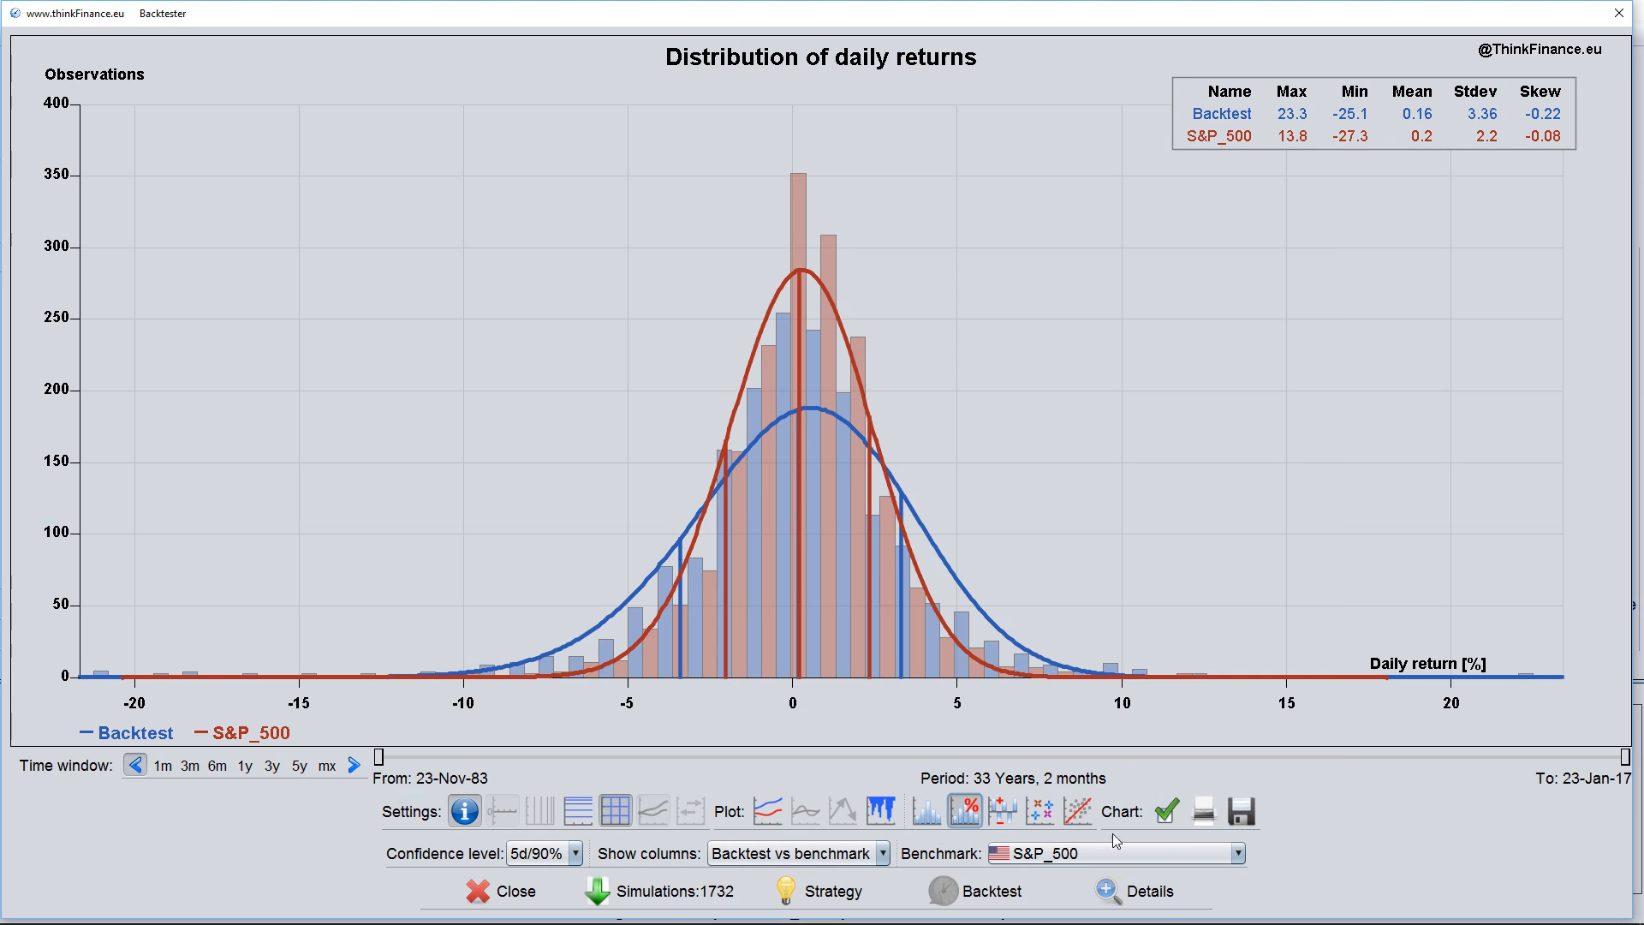
pyautogui.click(1009, 816)
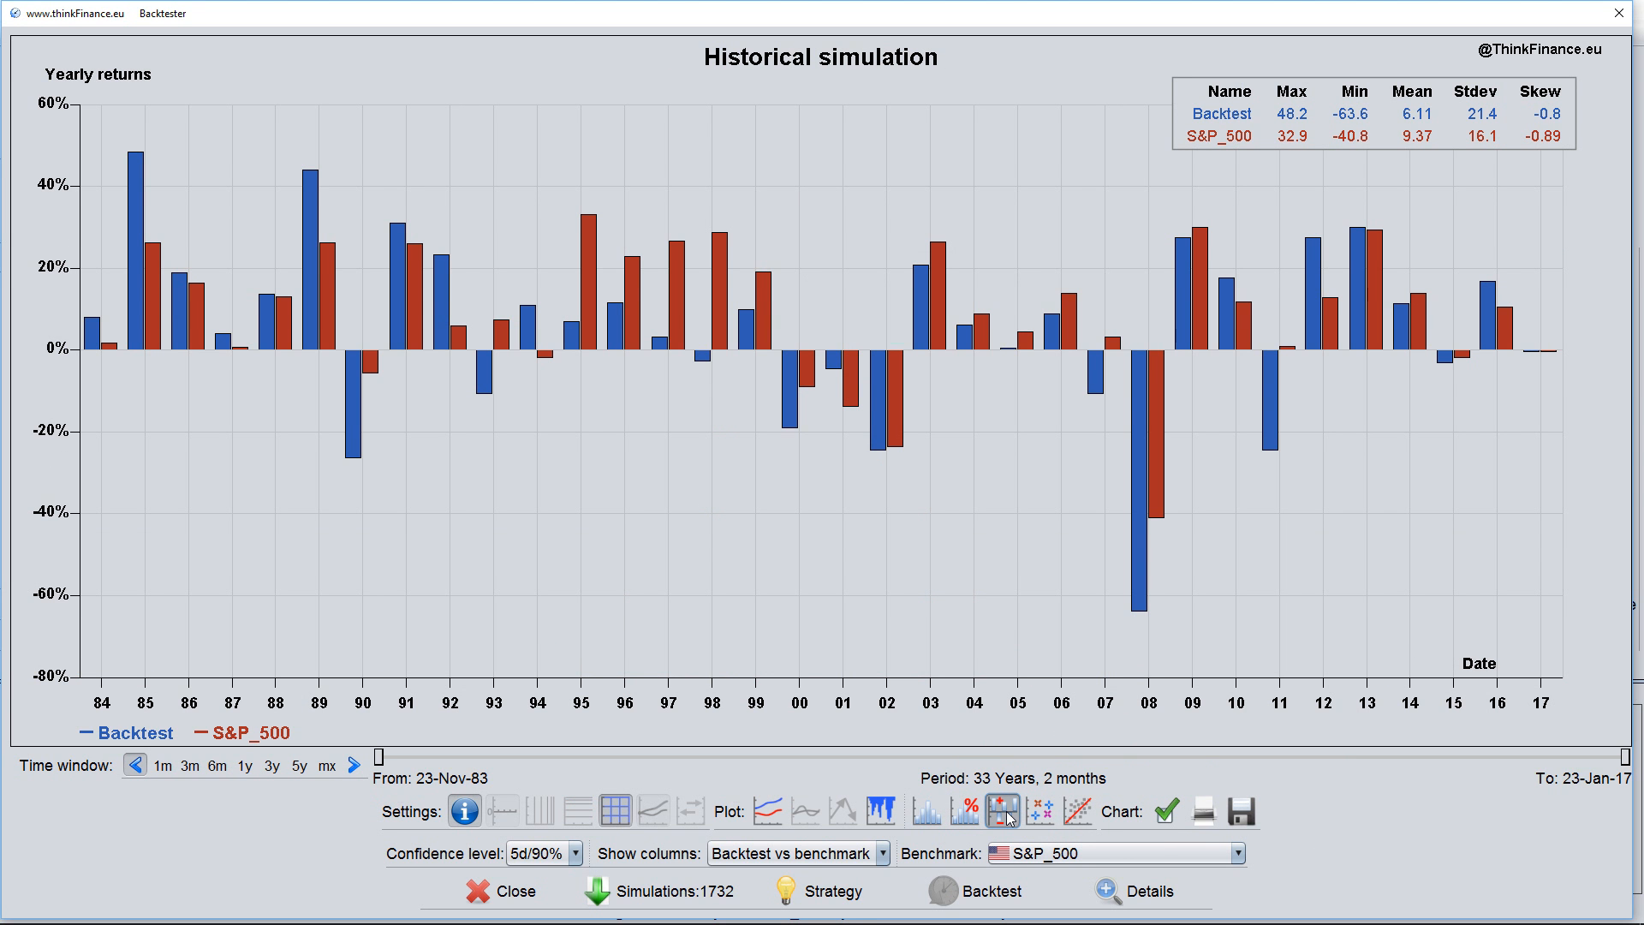
pyautogui.click(1050, 818)
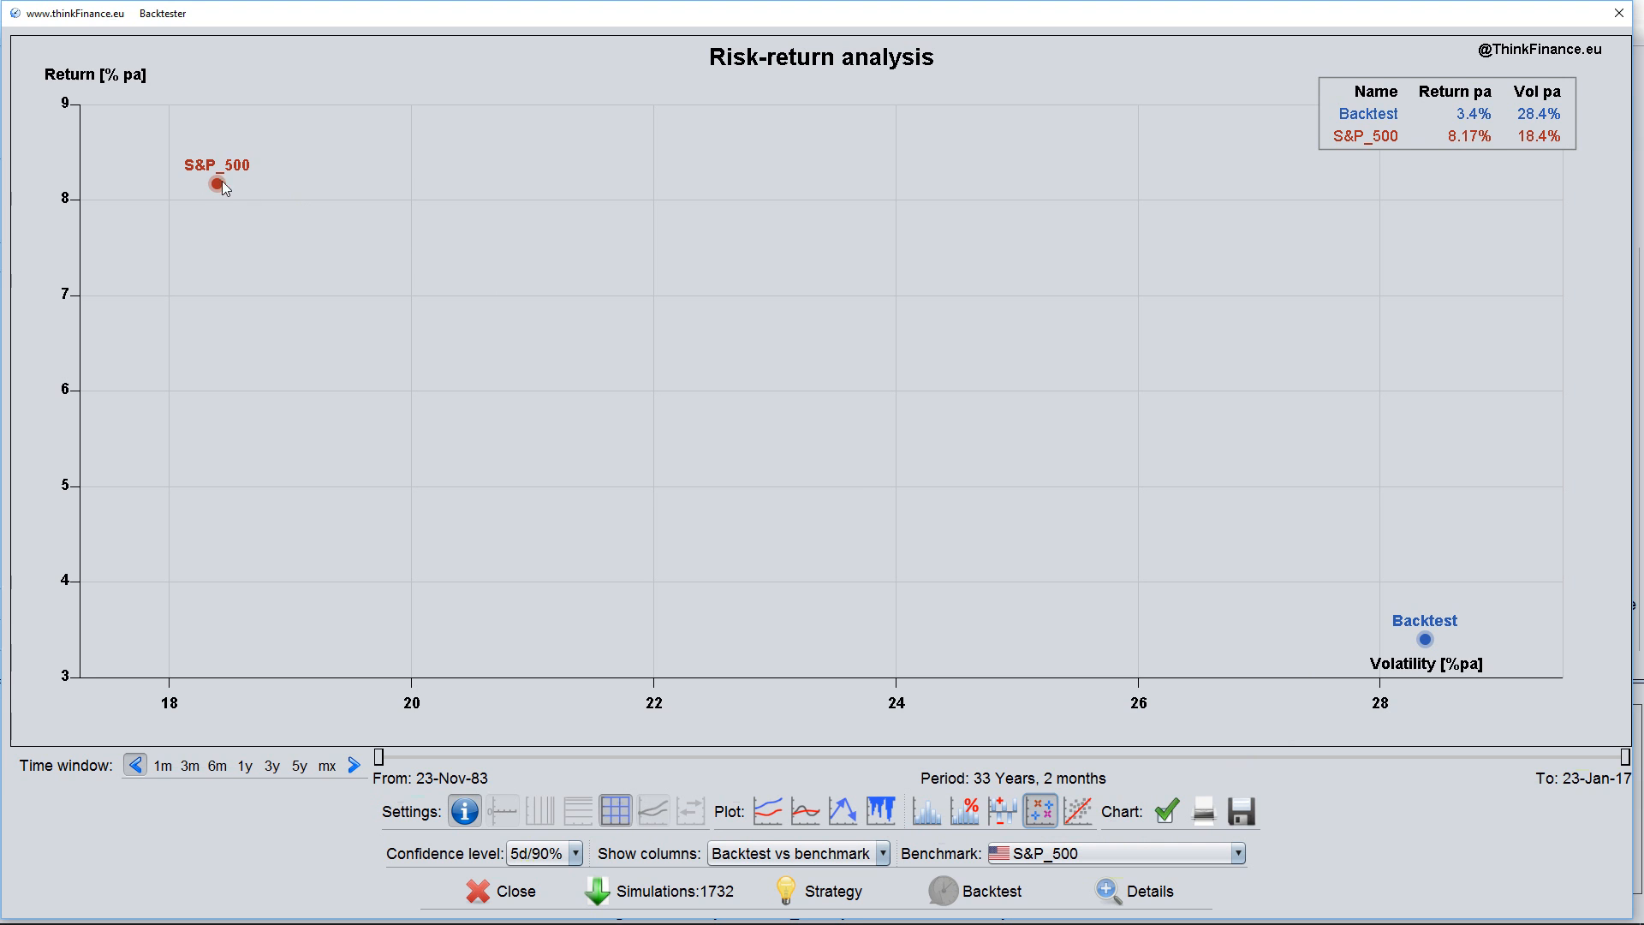
pyautogui.click(768, 809)
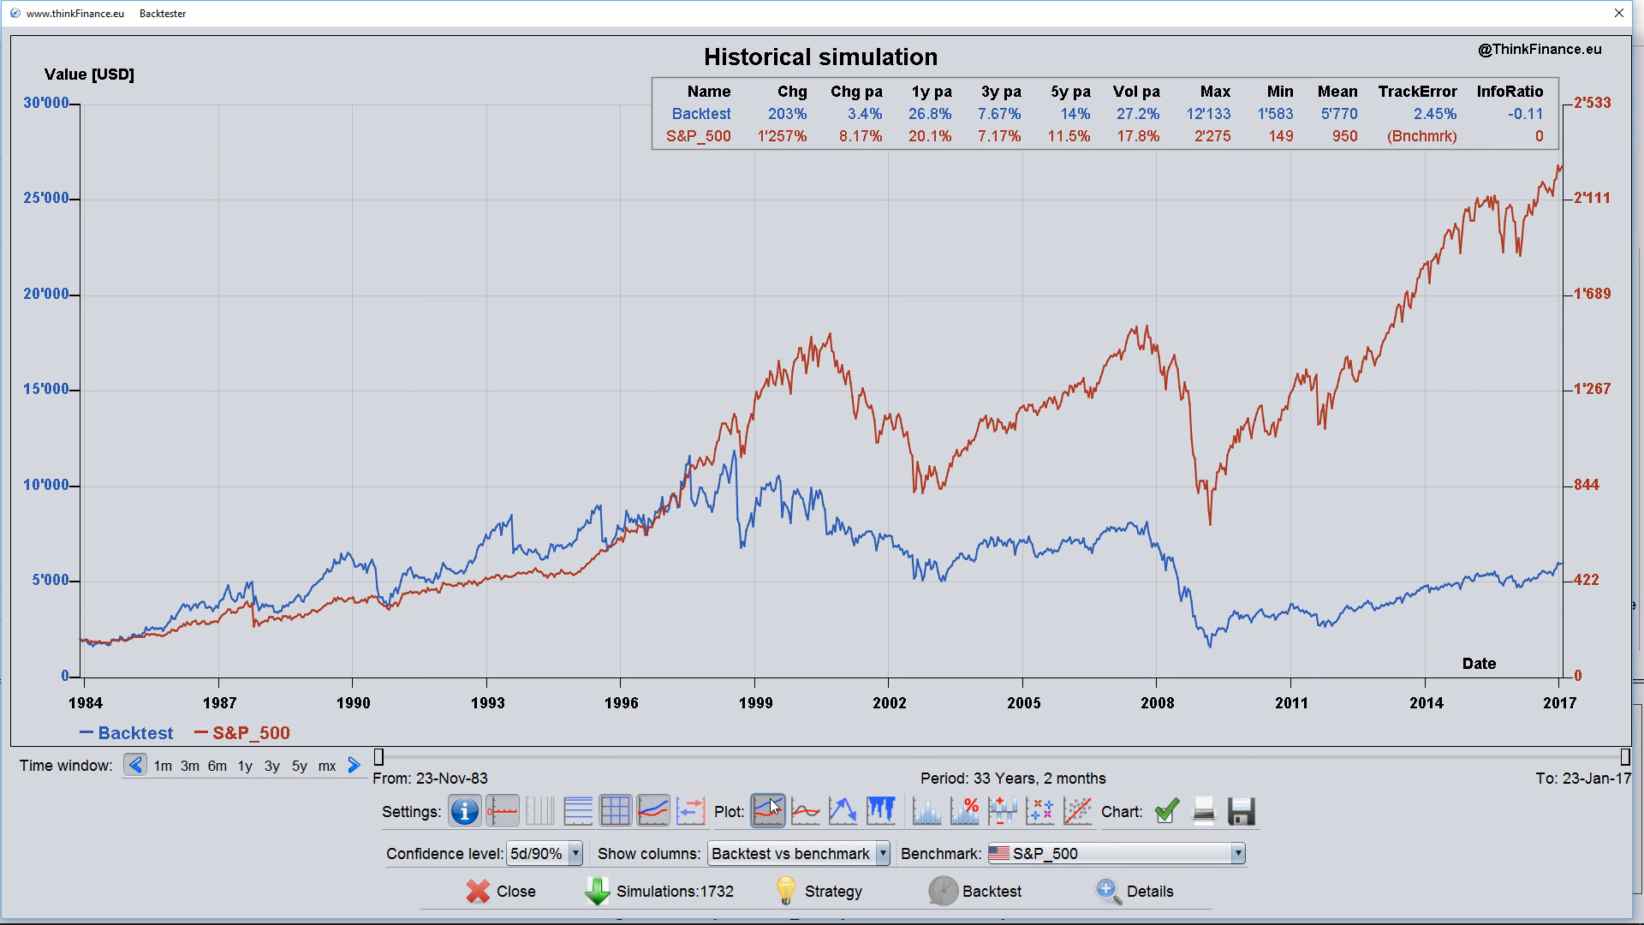
pyautogui.click(465, 811)
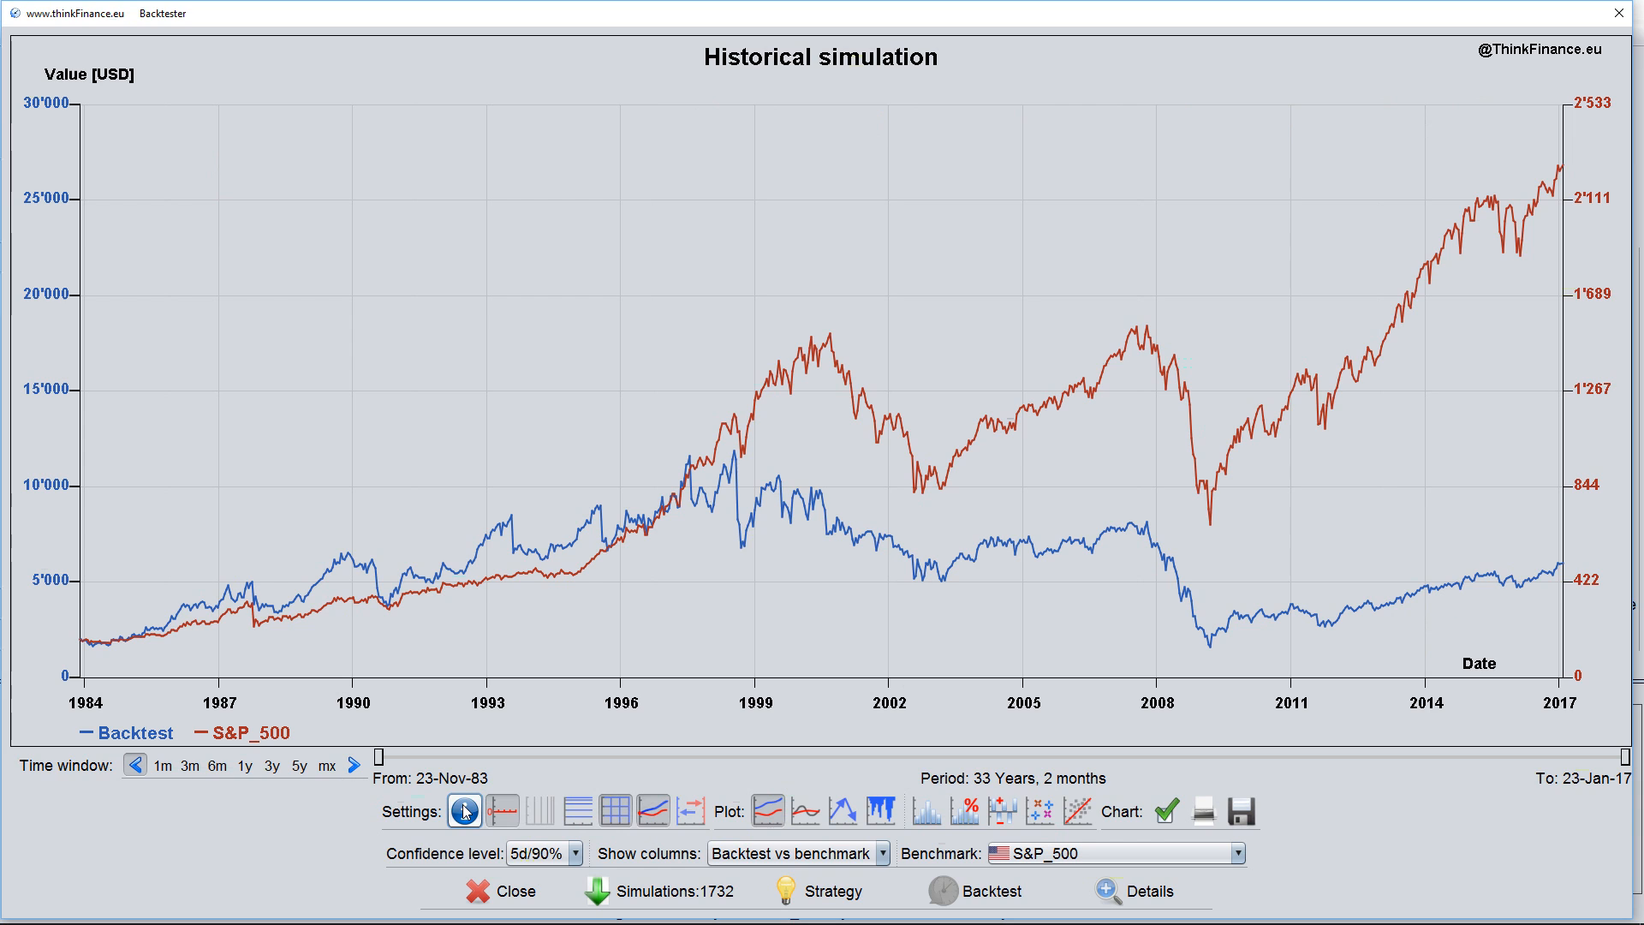
# Step: Set the backtesting strategy to yearly re-balancing and rerun the US Equity backtest
pyautogui.click(829, 892)
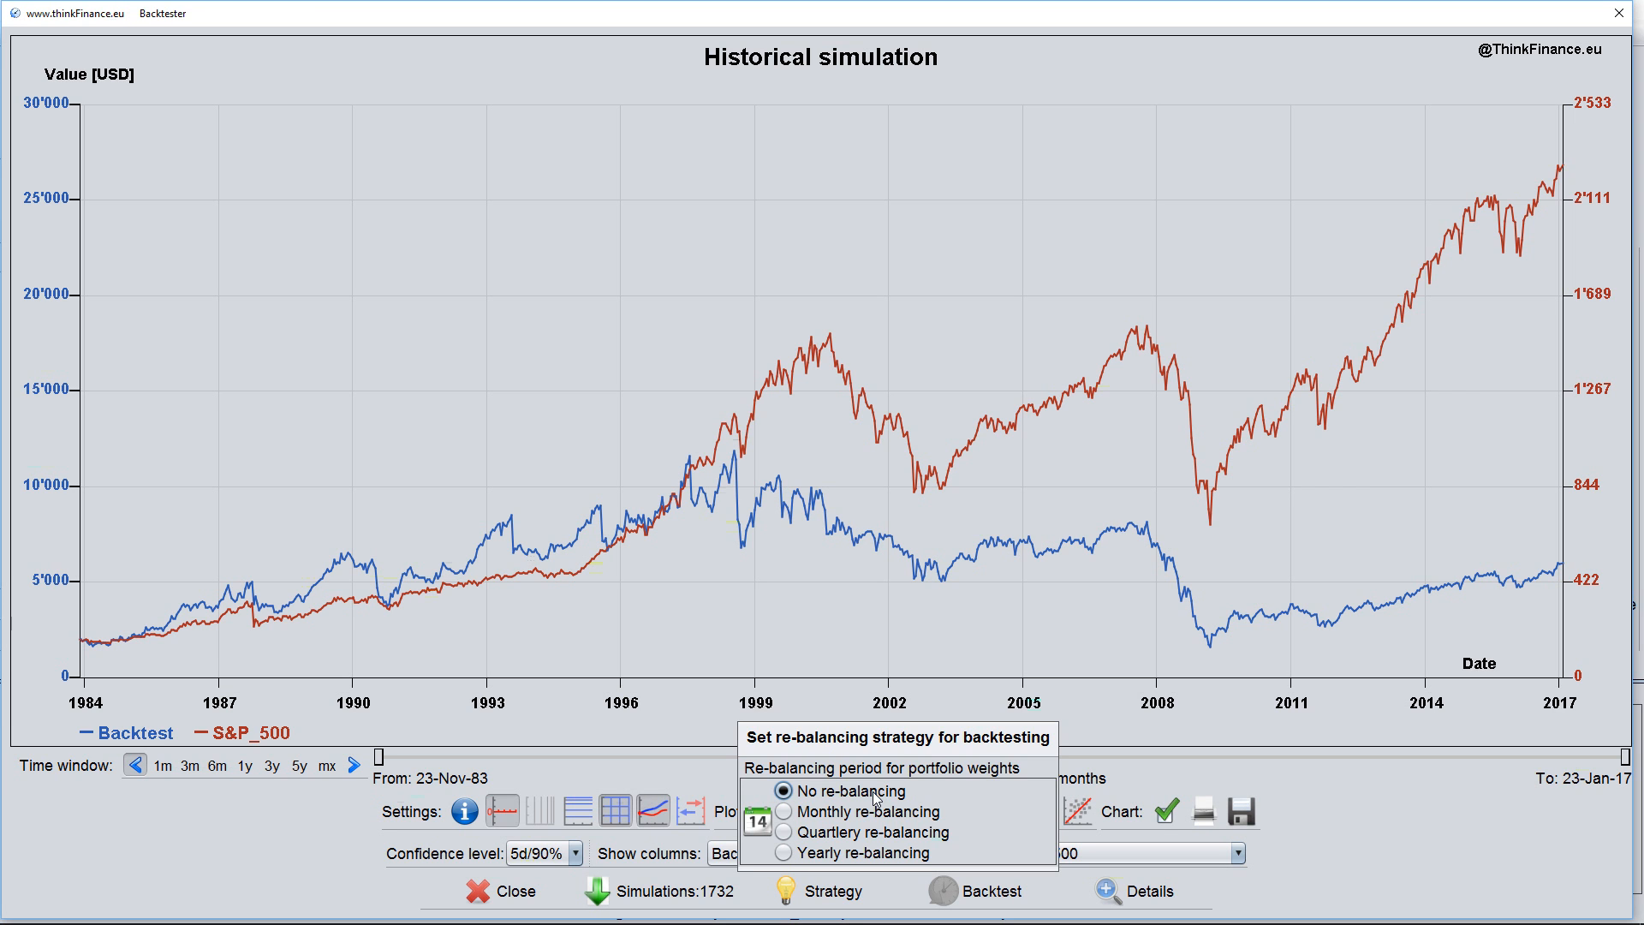
pyautogui.click(786, 854)
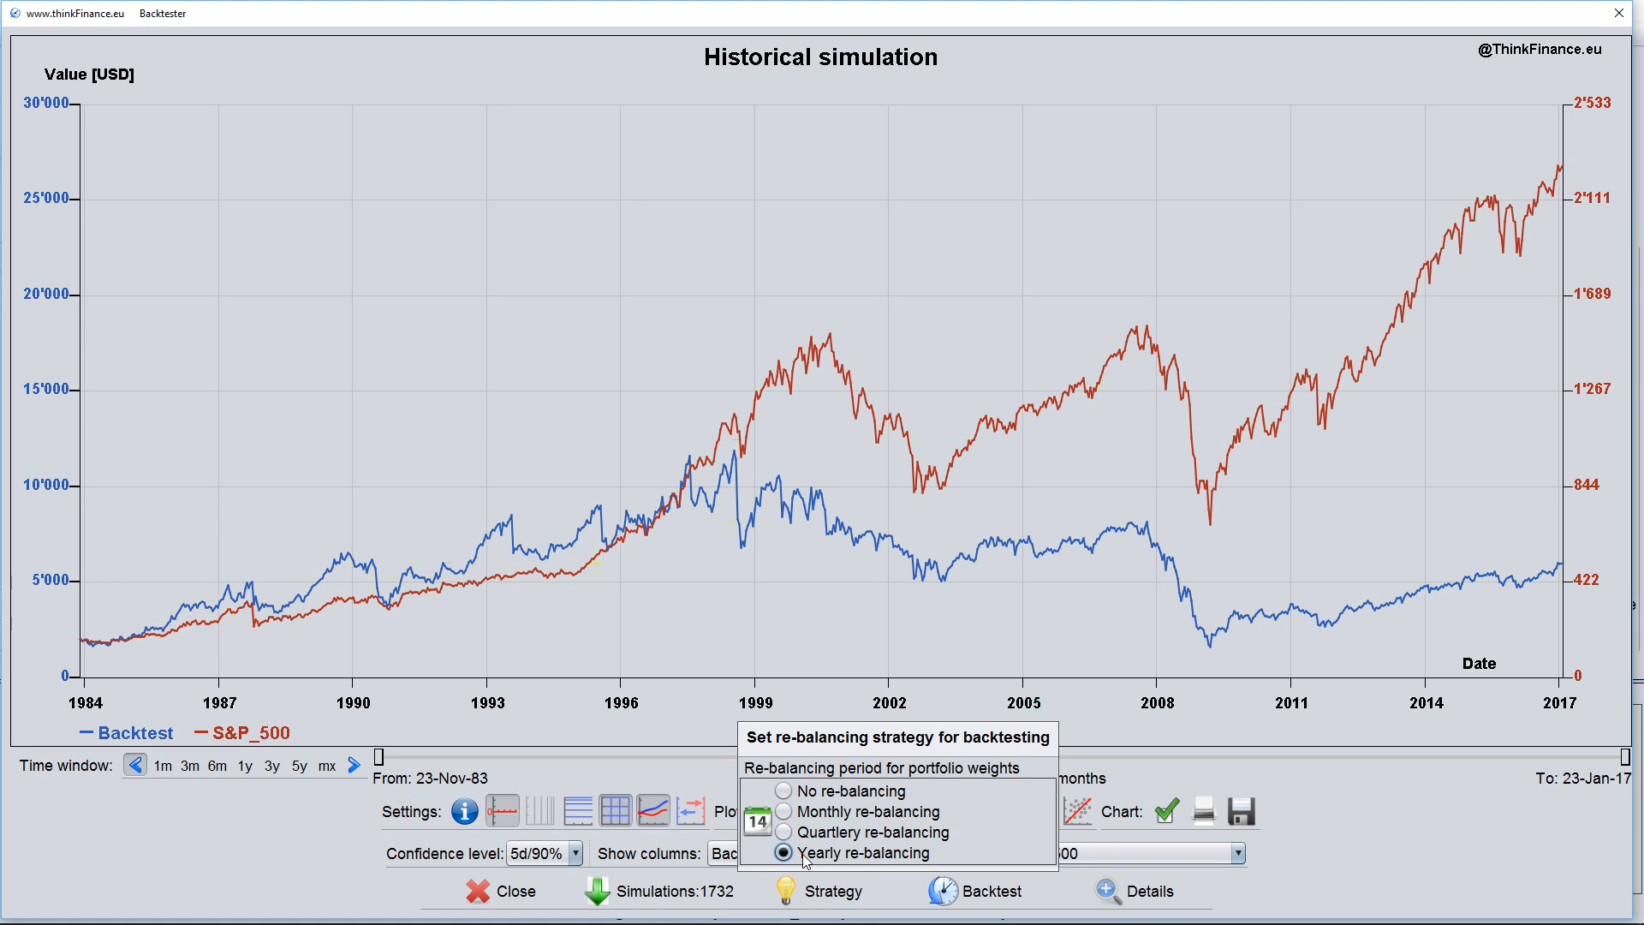
pyautogui.click(981, 886)
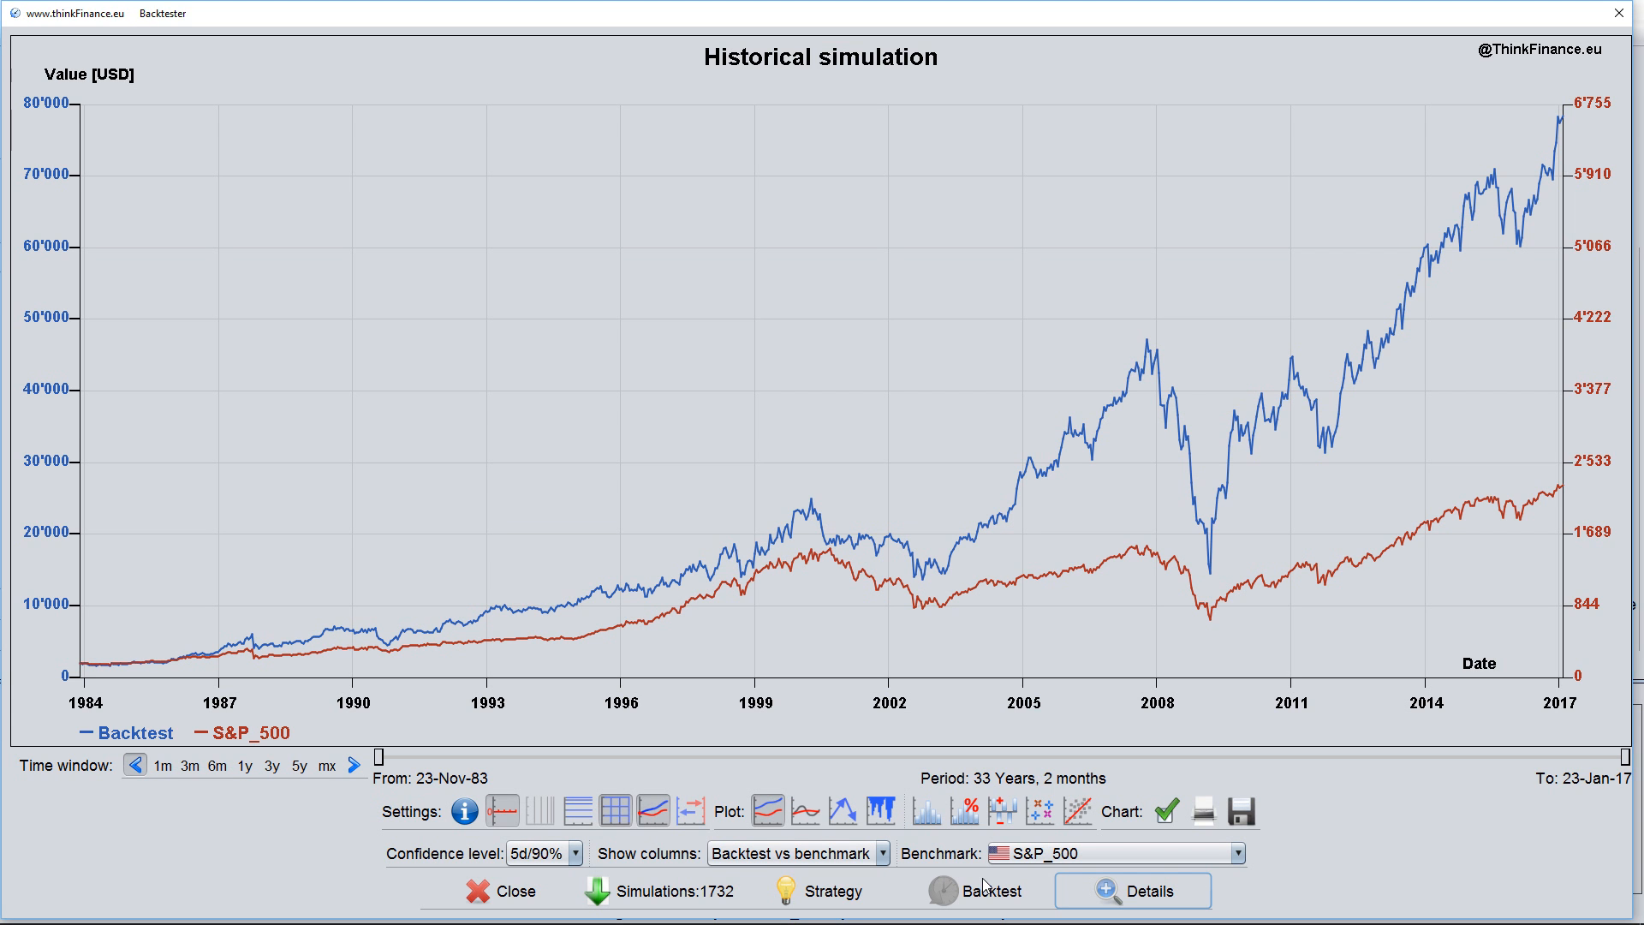
pyautogui.click(842, 893)
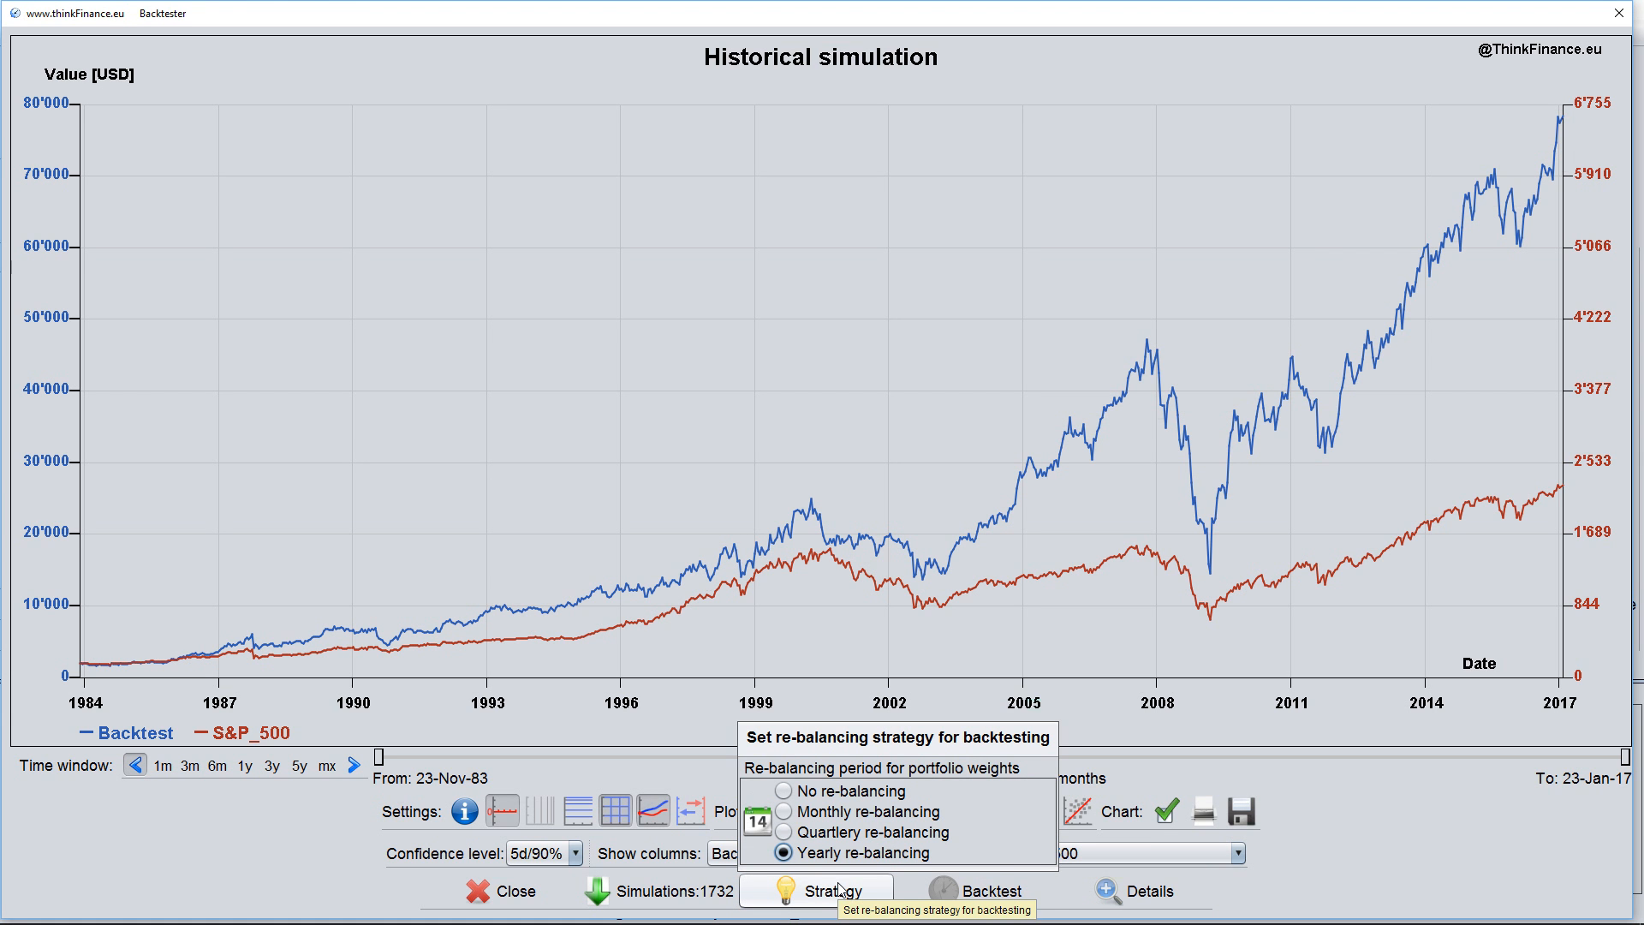
pyautogui.click(1339, 847)
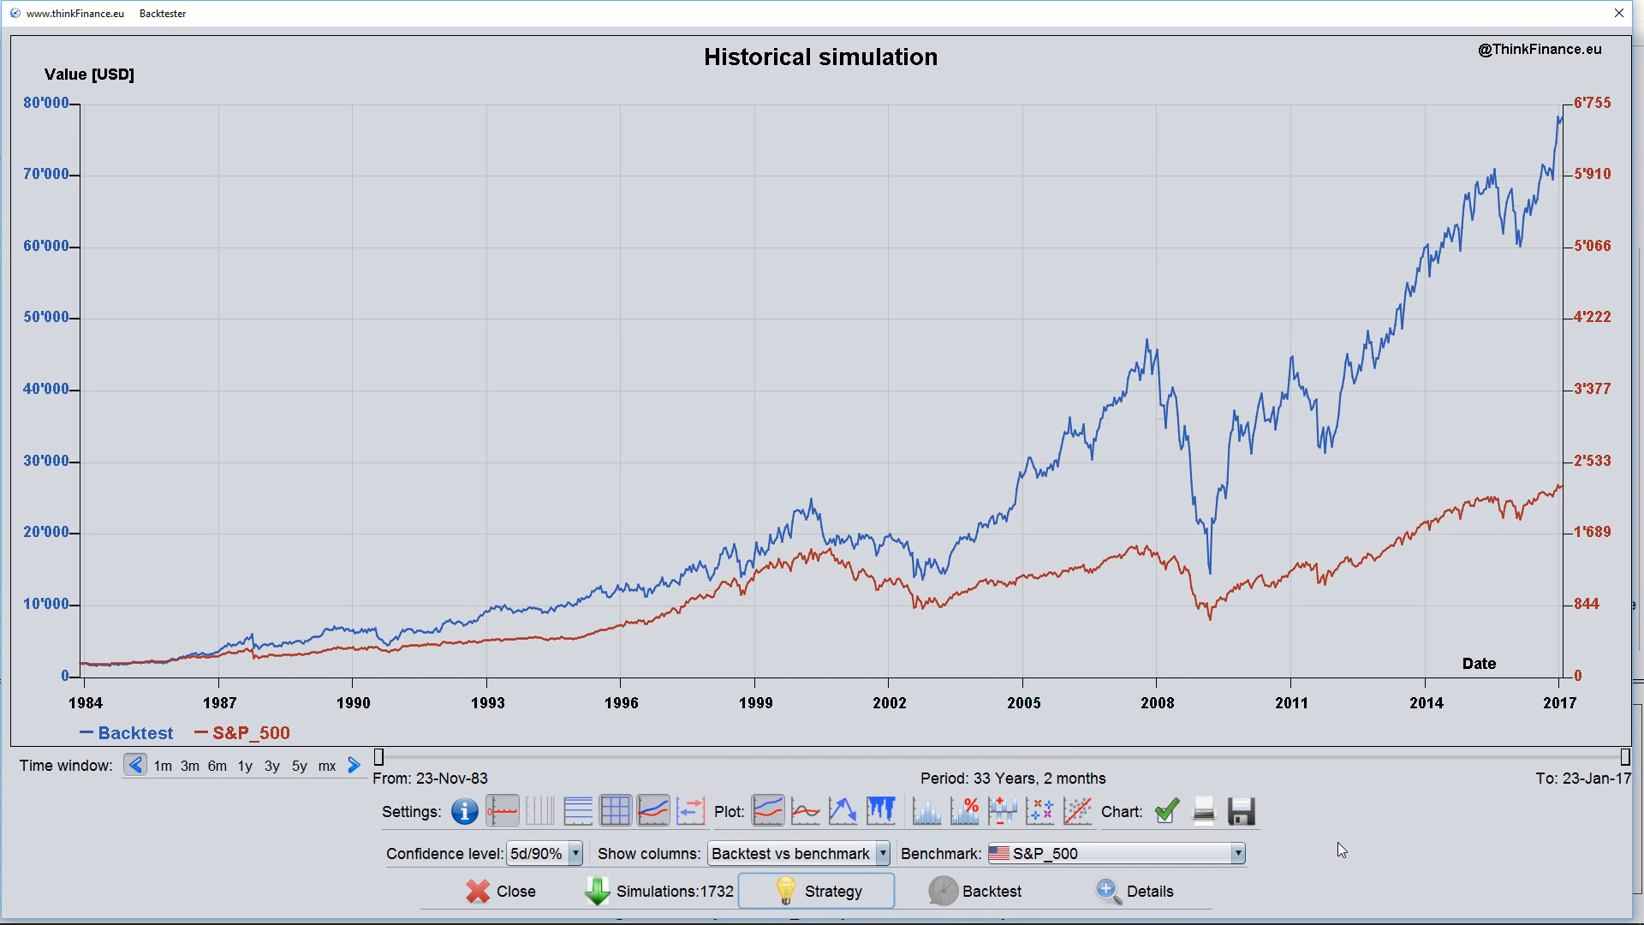
# Step: Close the current backtest and open a new one for the Capital protected certificate and Barrier reverse convertible books
pyautogui.click(1620, 13)
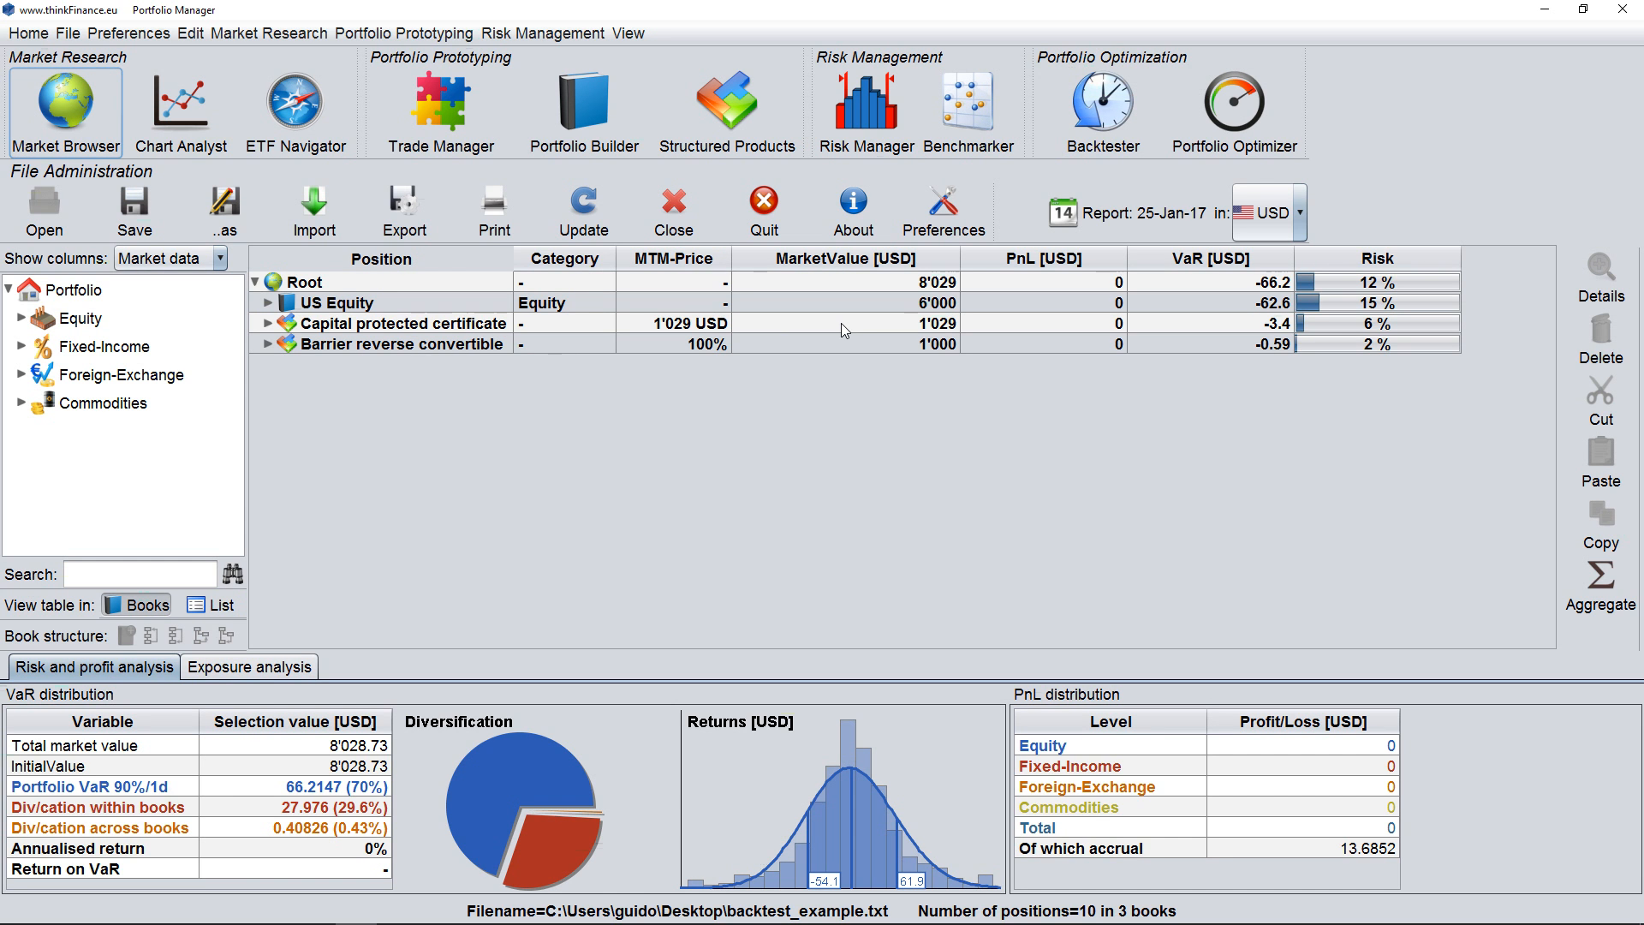
pyautogui.moveTo(841, 322); pyautogui.dragTo(835, 339)
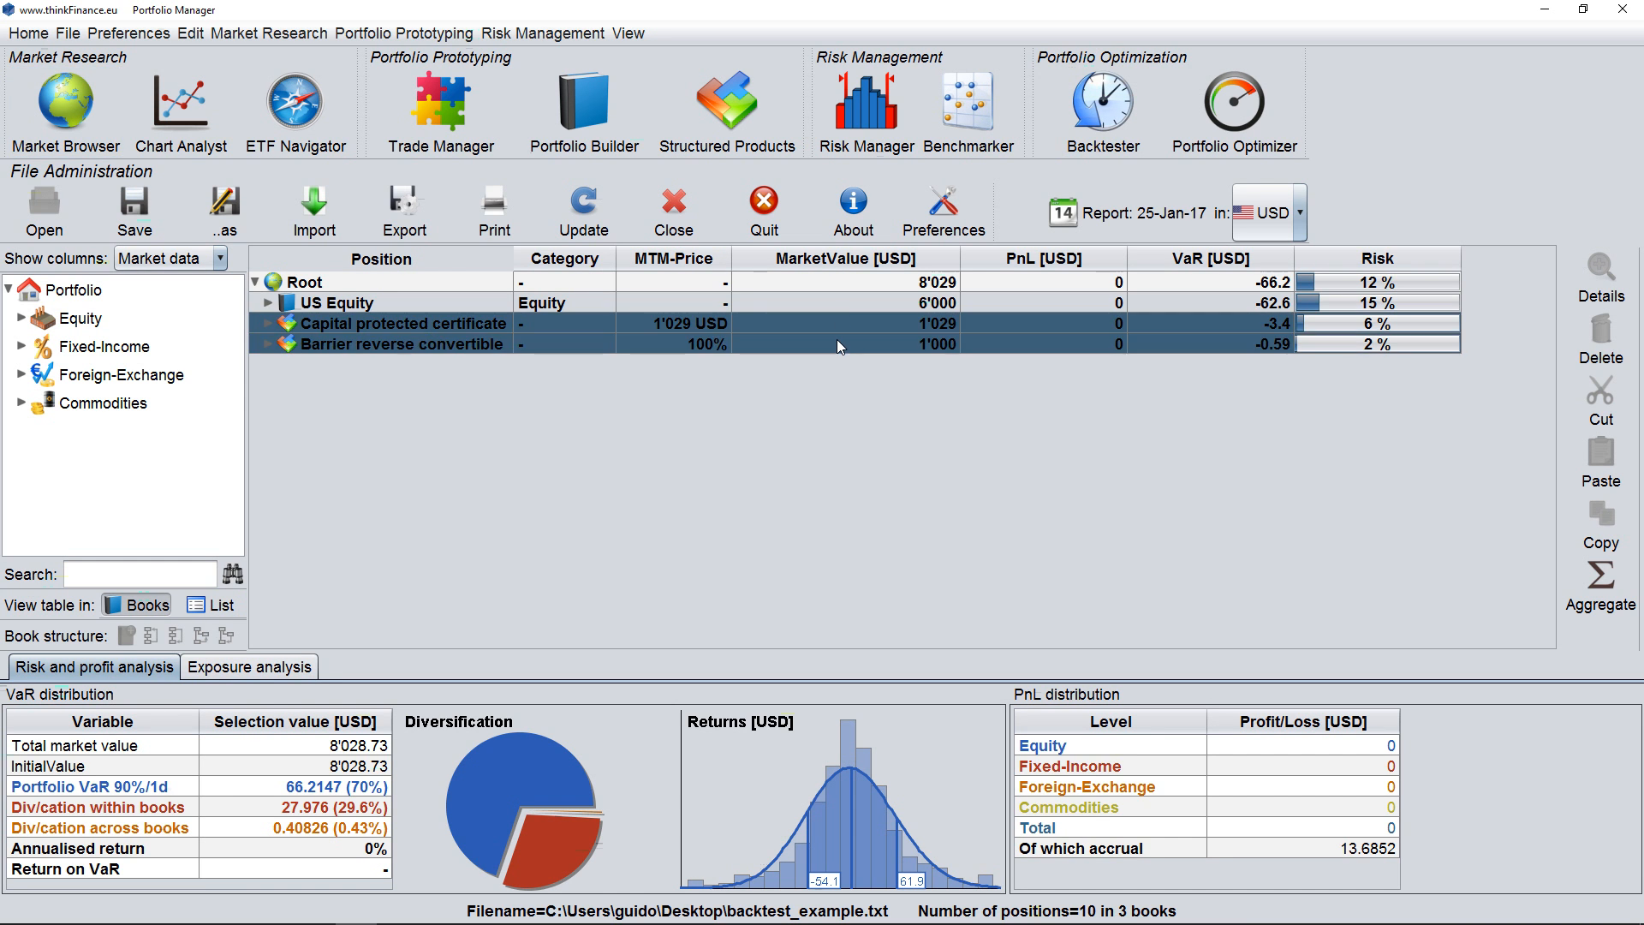
pyautogui.click(1116, 127)
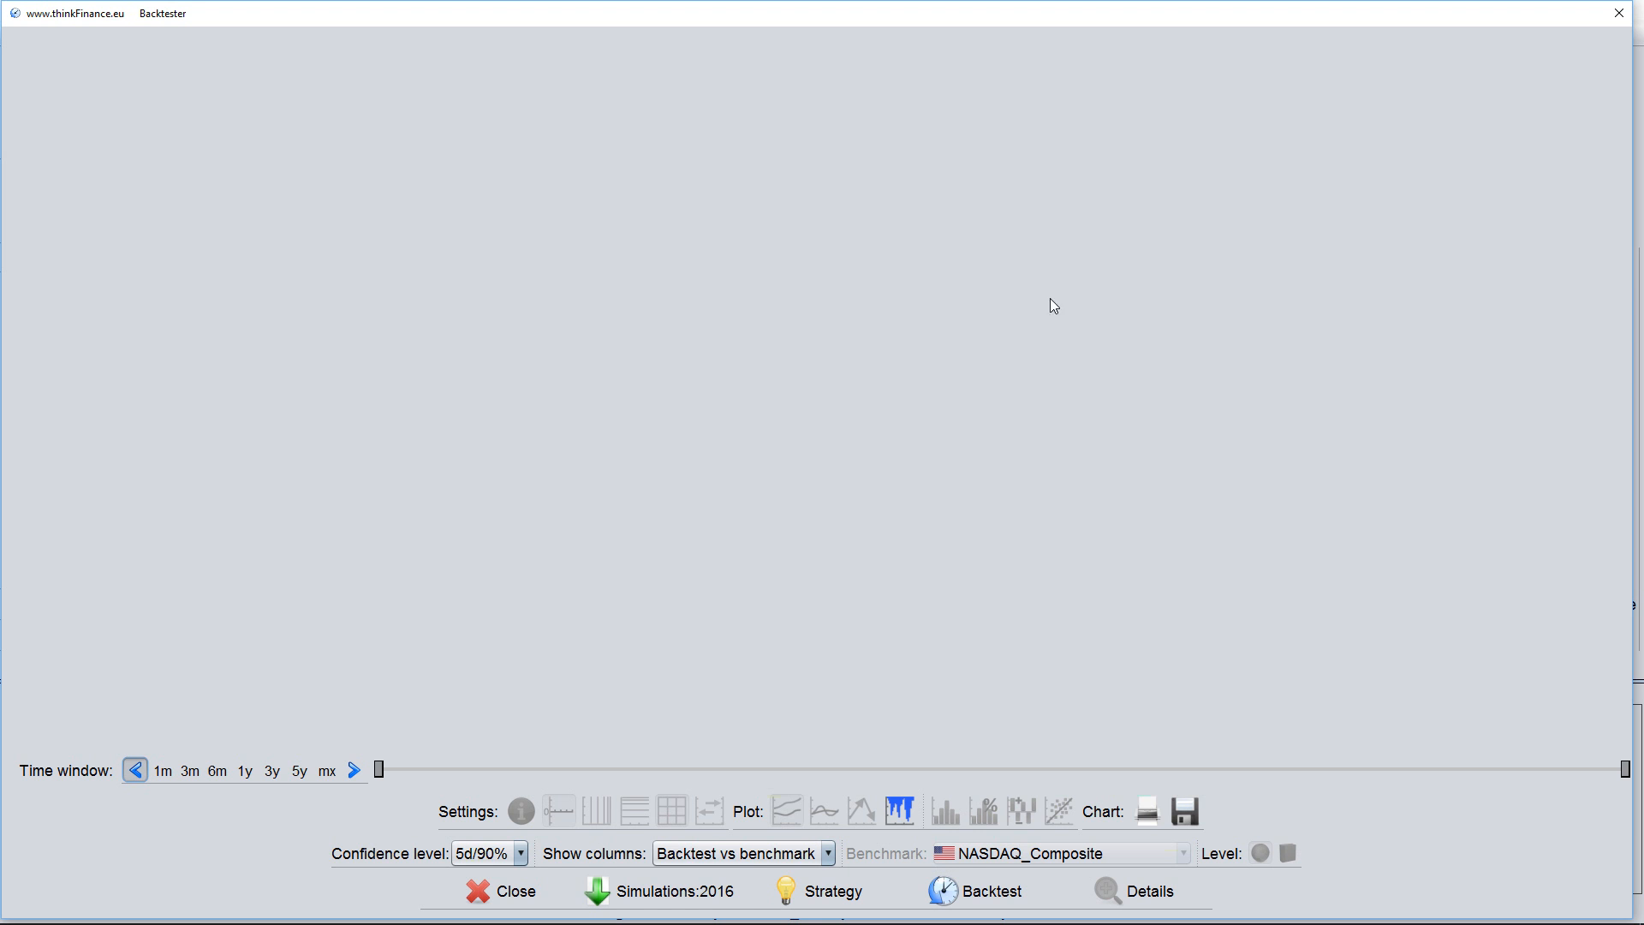
# Step: Run the backtest with yearly re-balancing, book by book, resetting bonds and resetting/re-striking derivatives
pyautogui.click(831, 900)
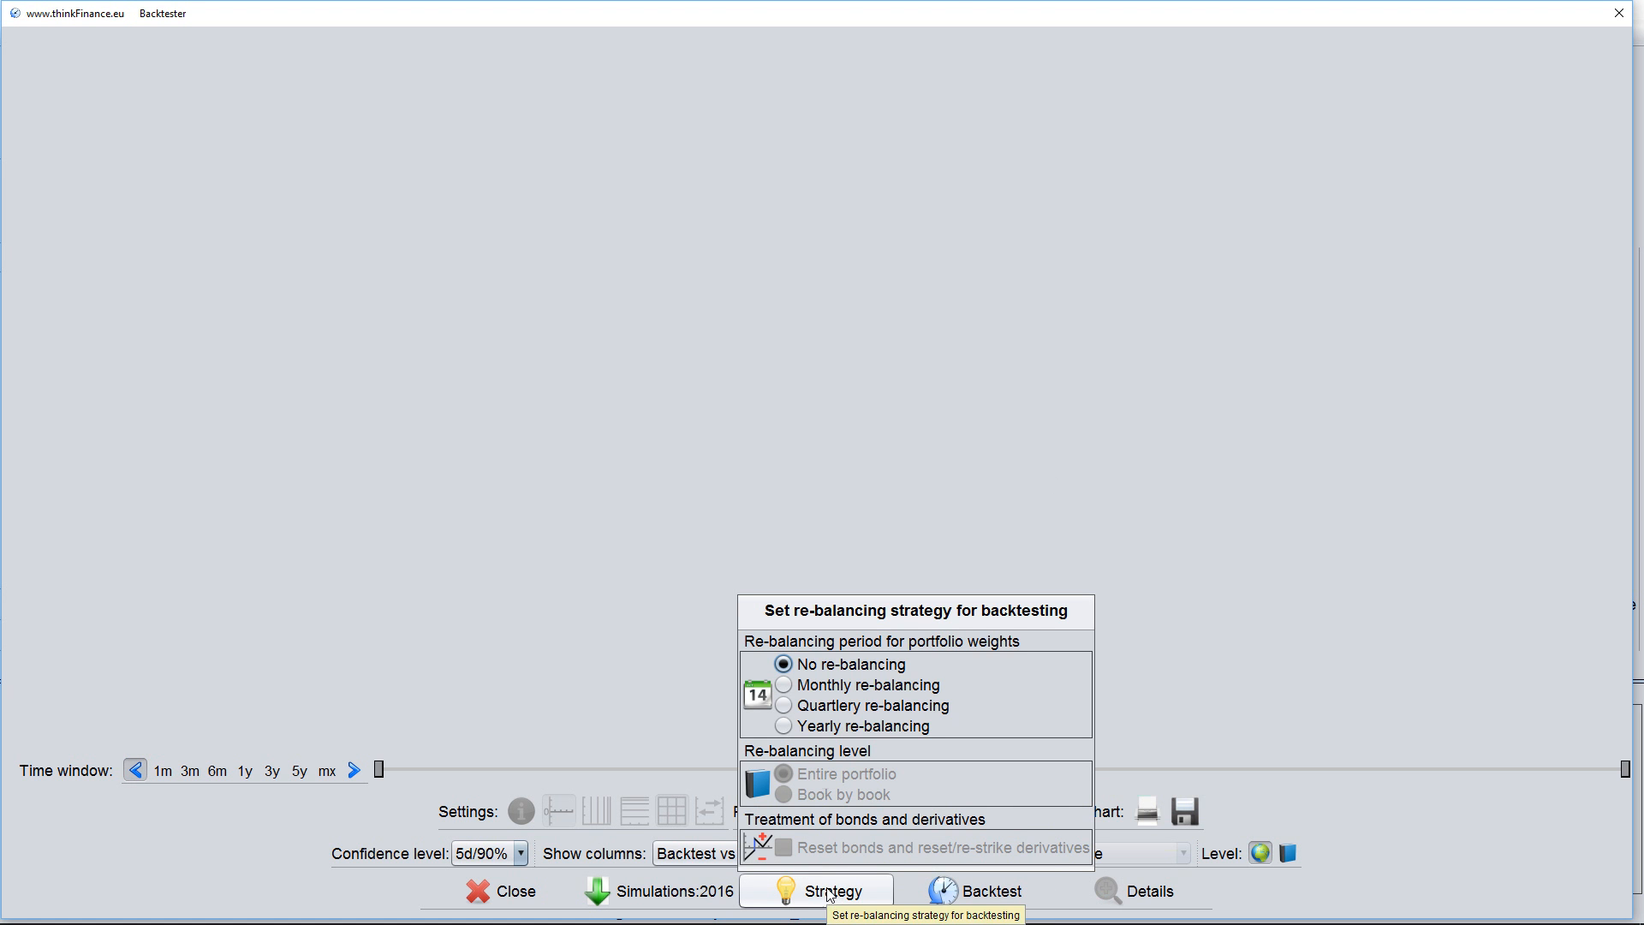
pyautogui.click(785, 727)
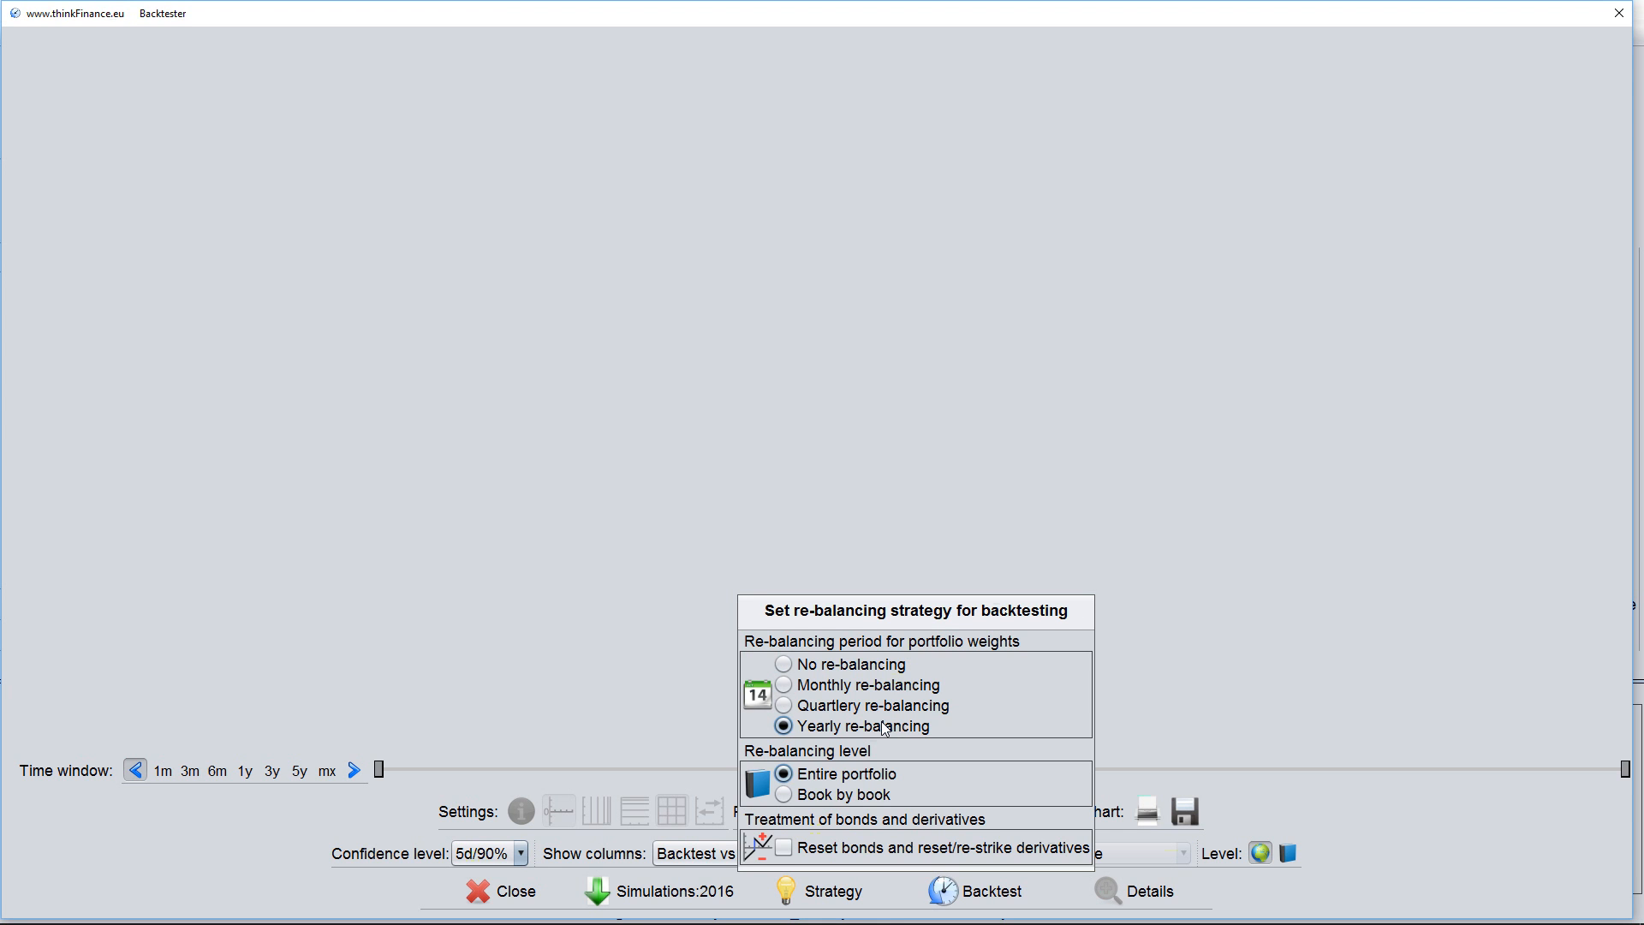
pyautogui.click(784, 796)
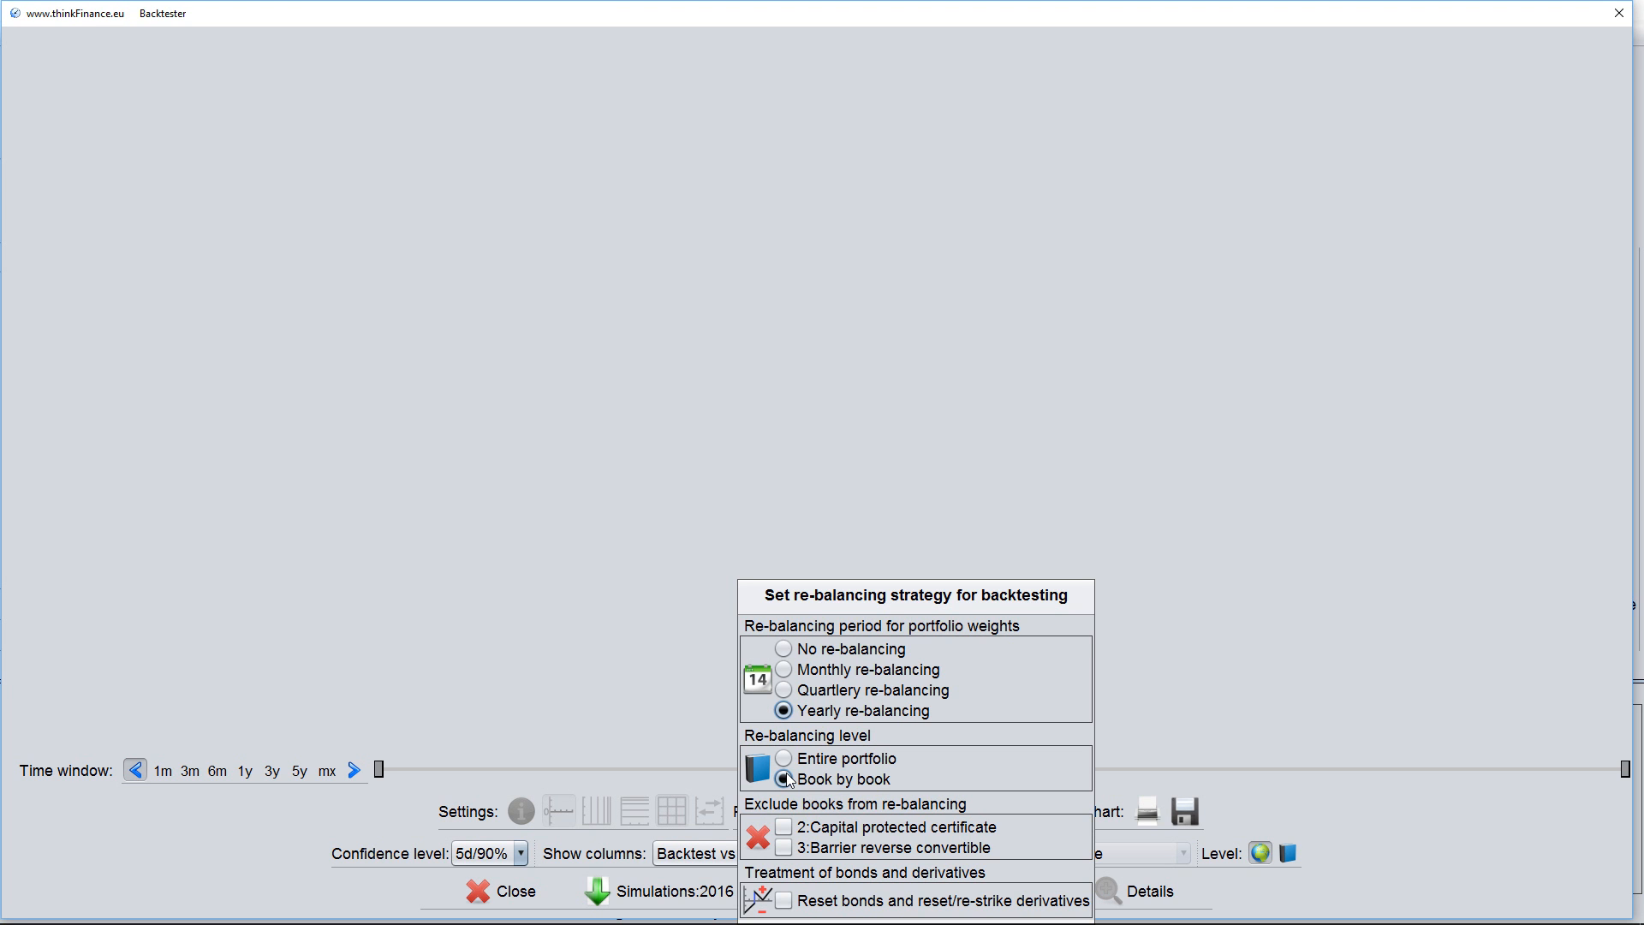
pyautogui.click(787, 904)
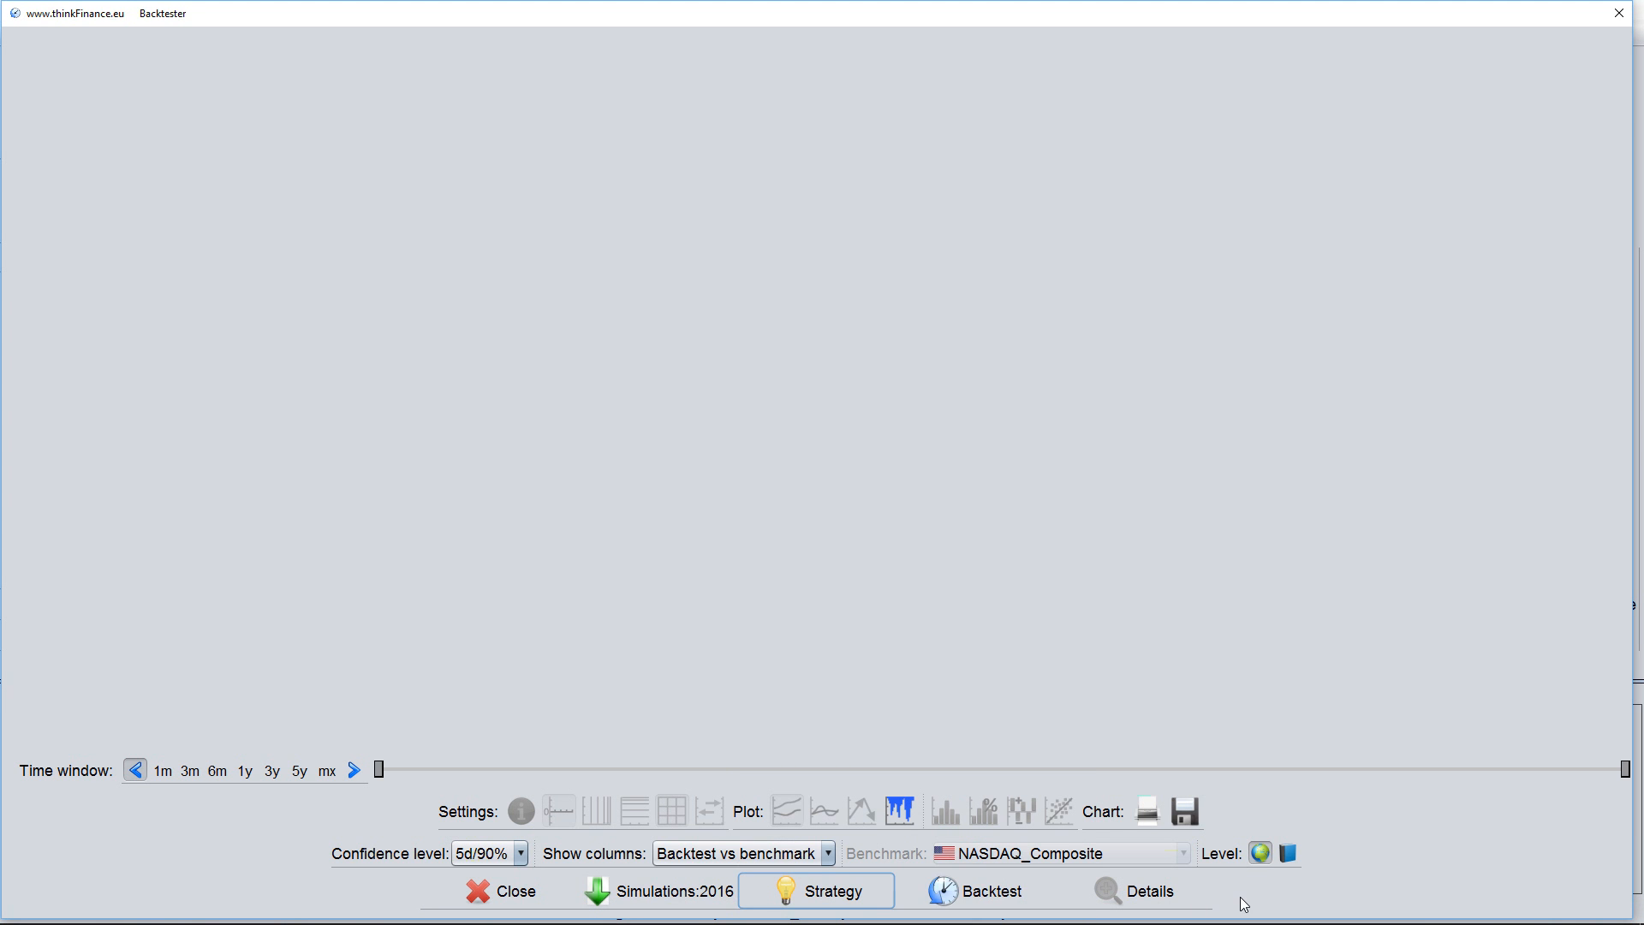
pyautogui.click(996, 892)
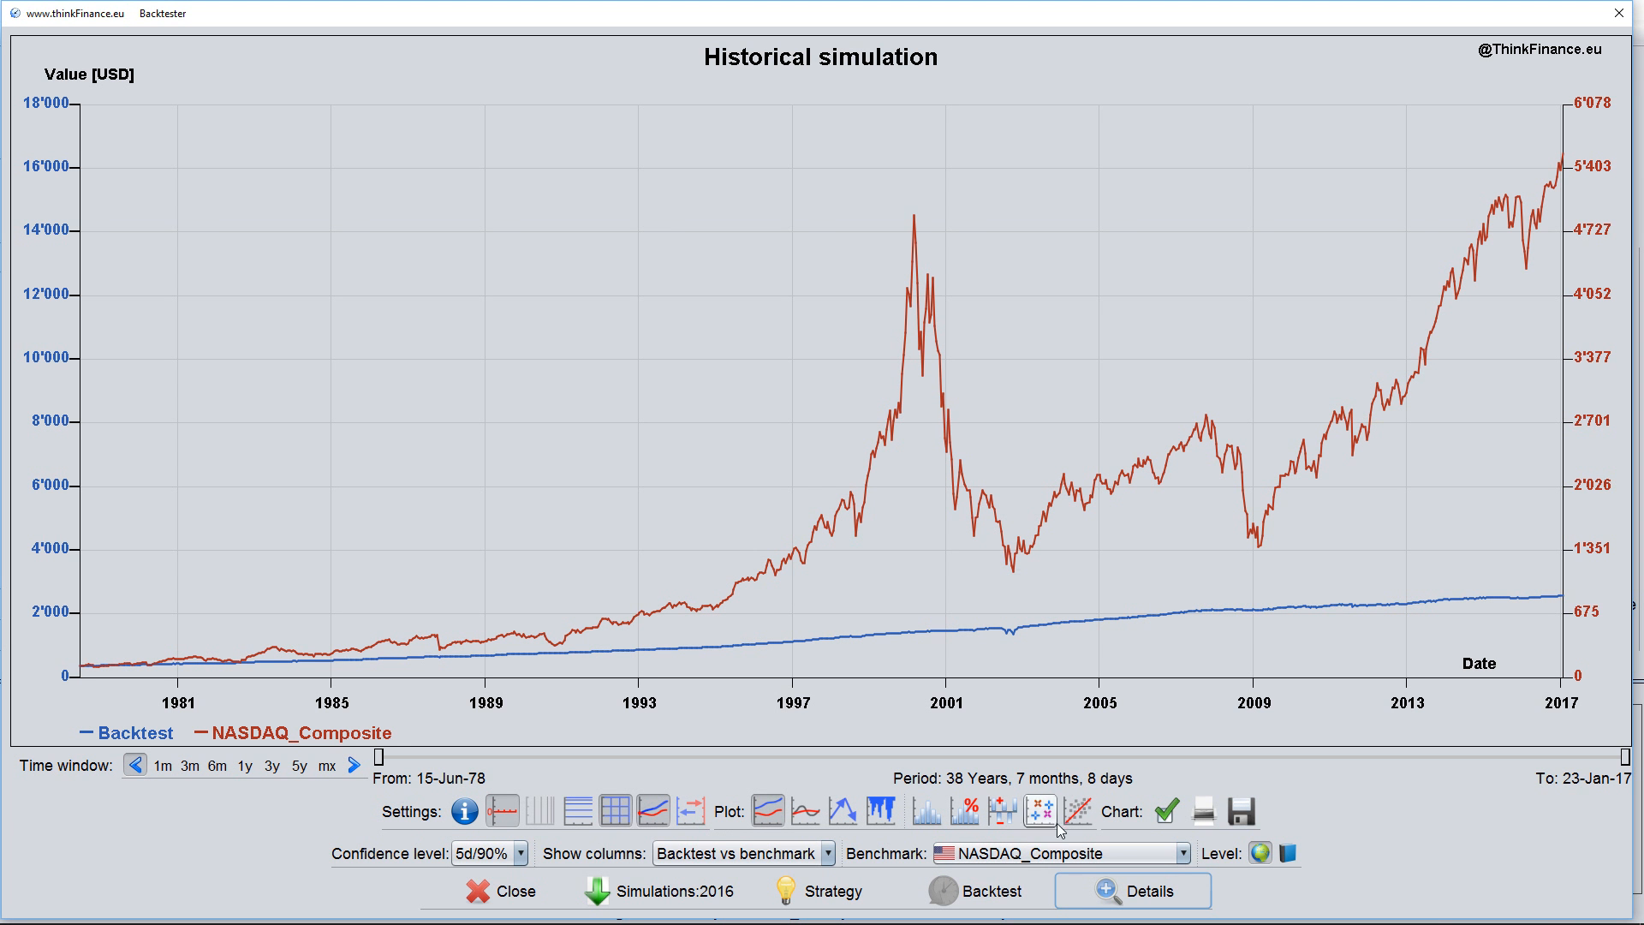
# Step: Display the backtest results book by book and set the benchmark to S&P_500
pyautogui.click(1289, 853)
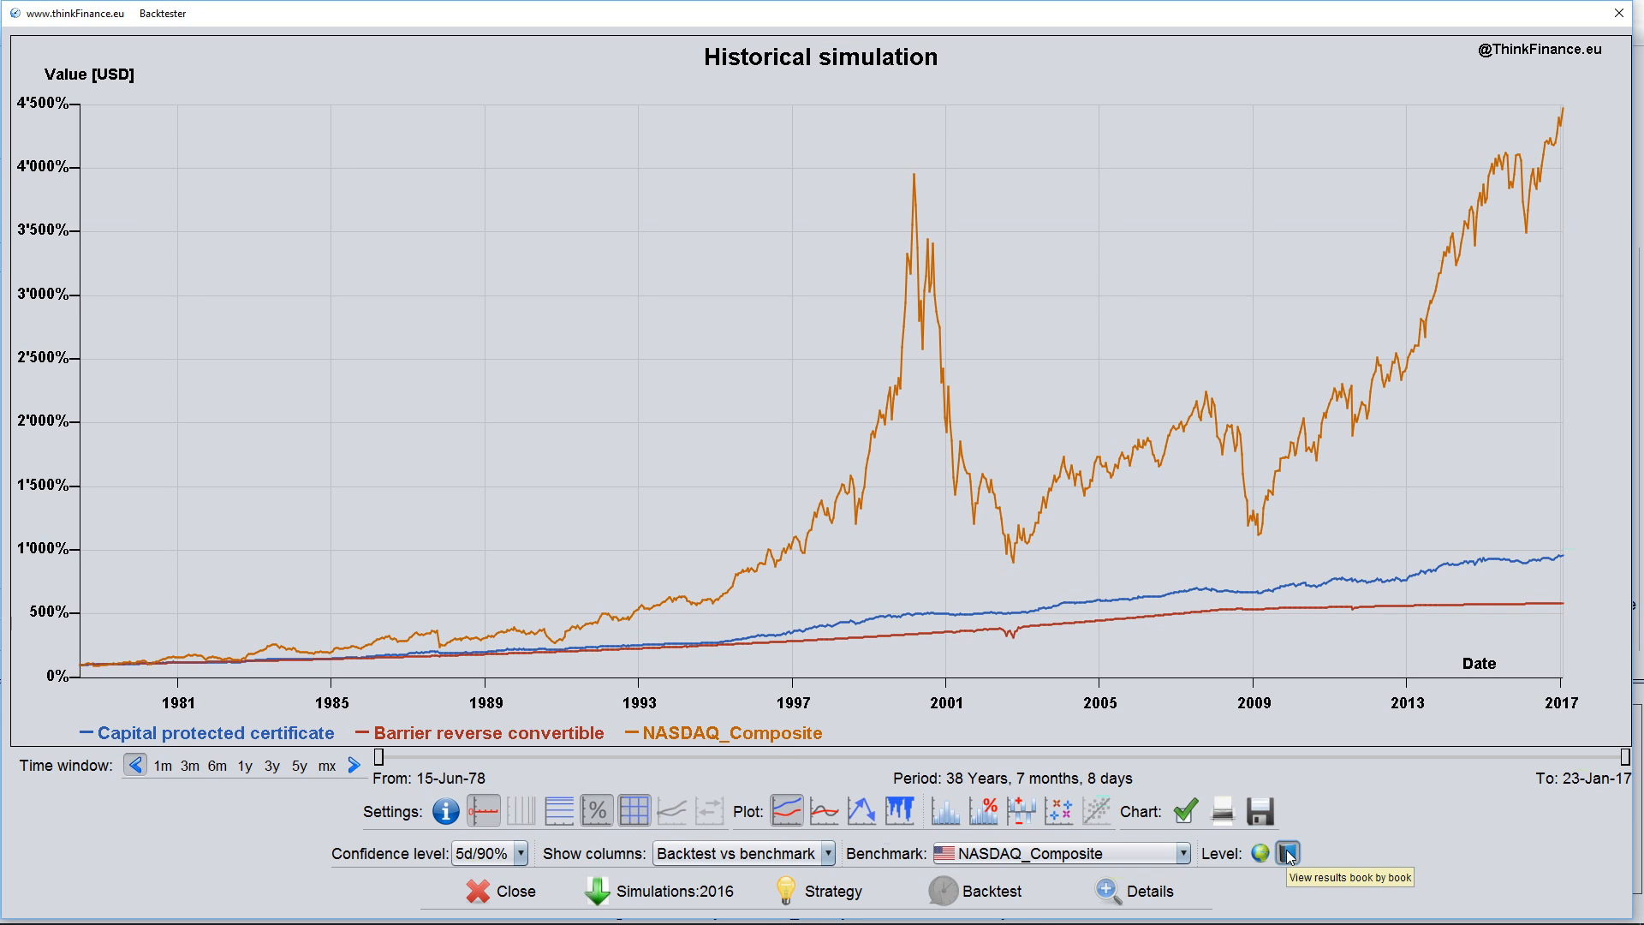
pyautogui.click(1183, 853)
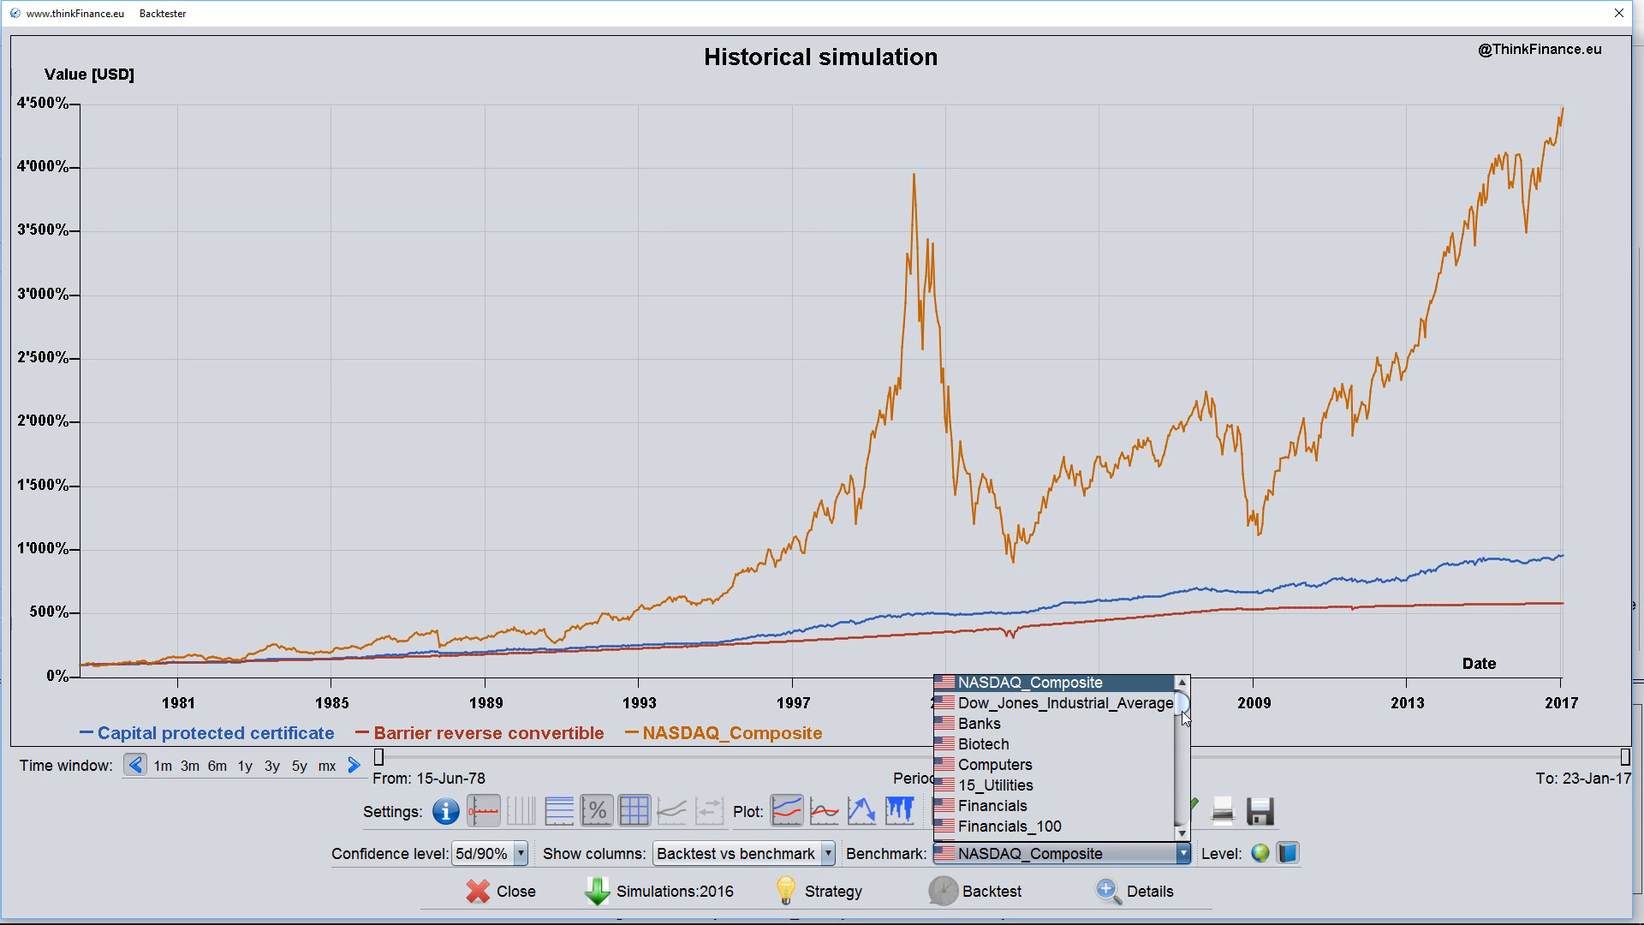
pyautogui.scroll(1, 1182, 710)
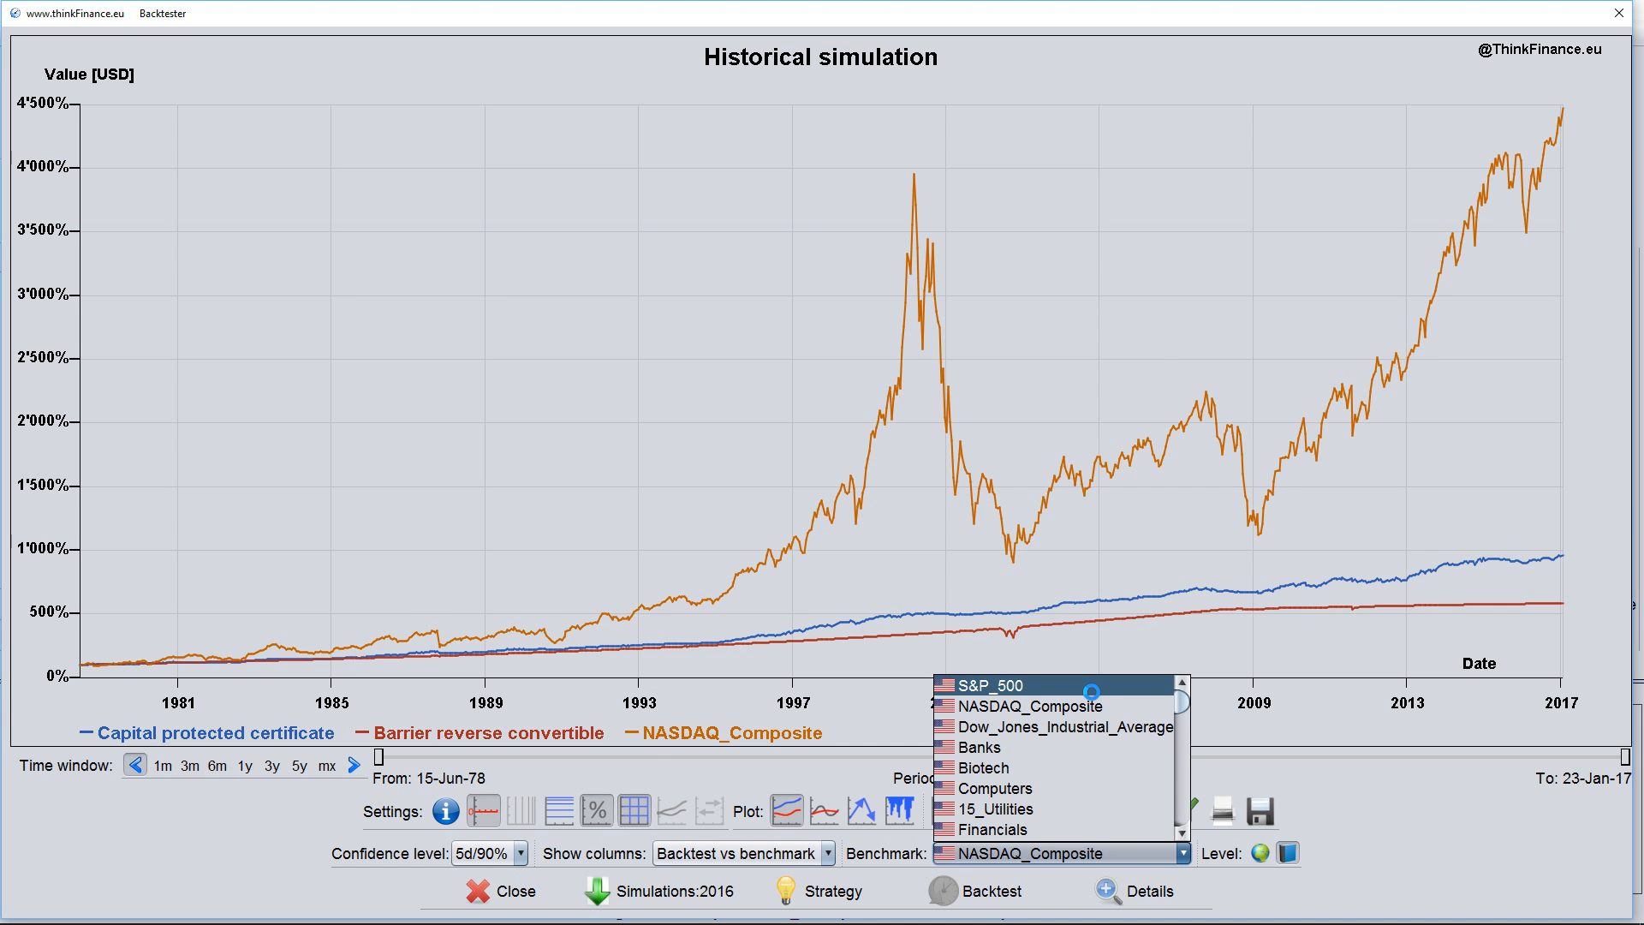
pyautogui.click(1091, 691)
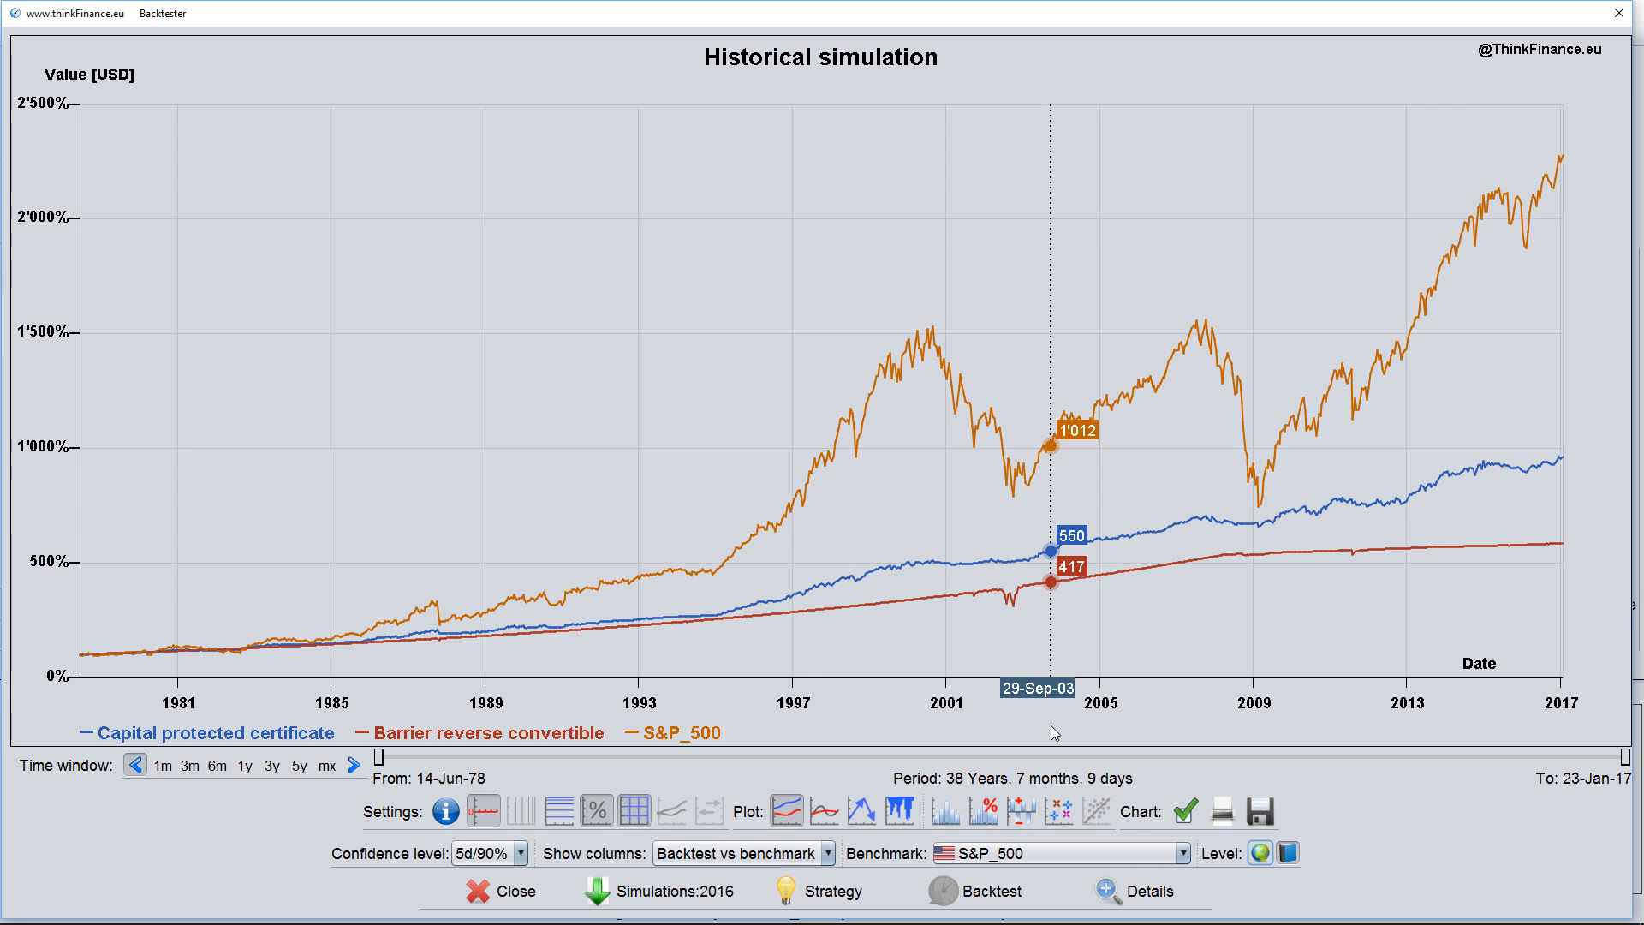
# Step: Compare both structured-product books with the S&P_500 benchmark in the yearly returns chart and the risk-return analysis
pyautogui.click(1019, 805)
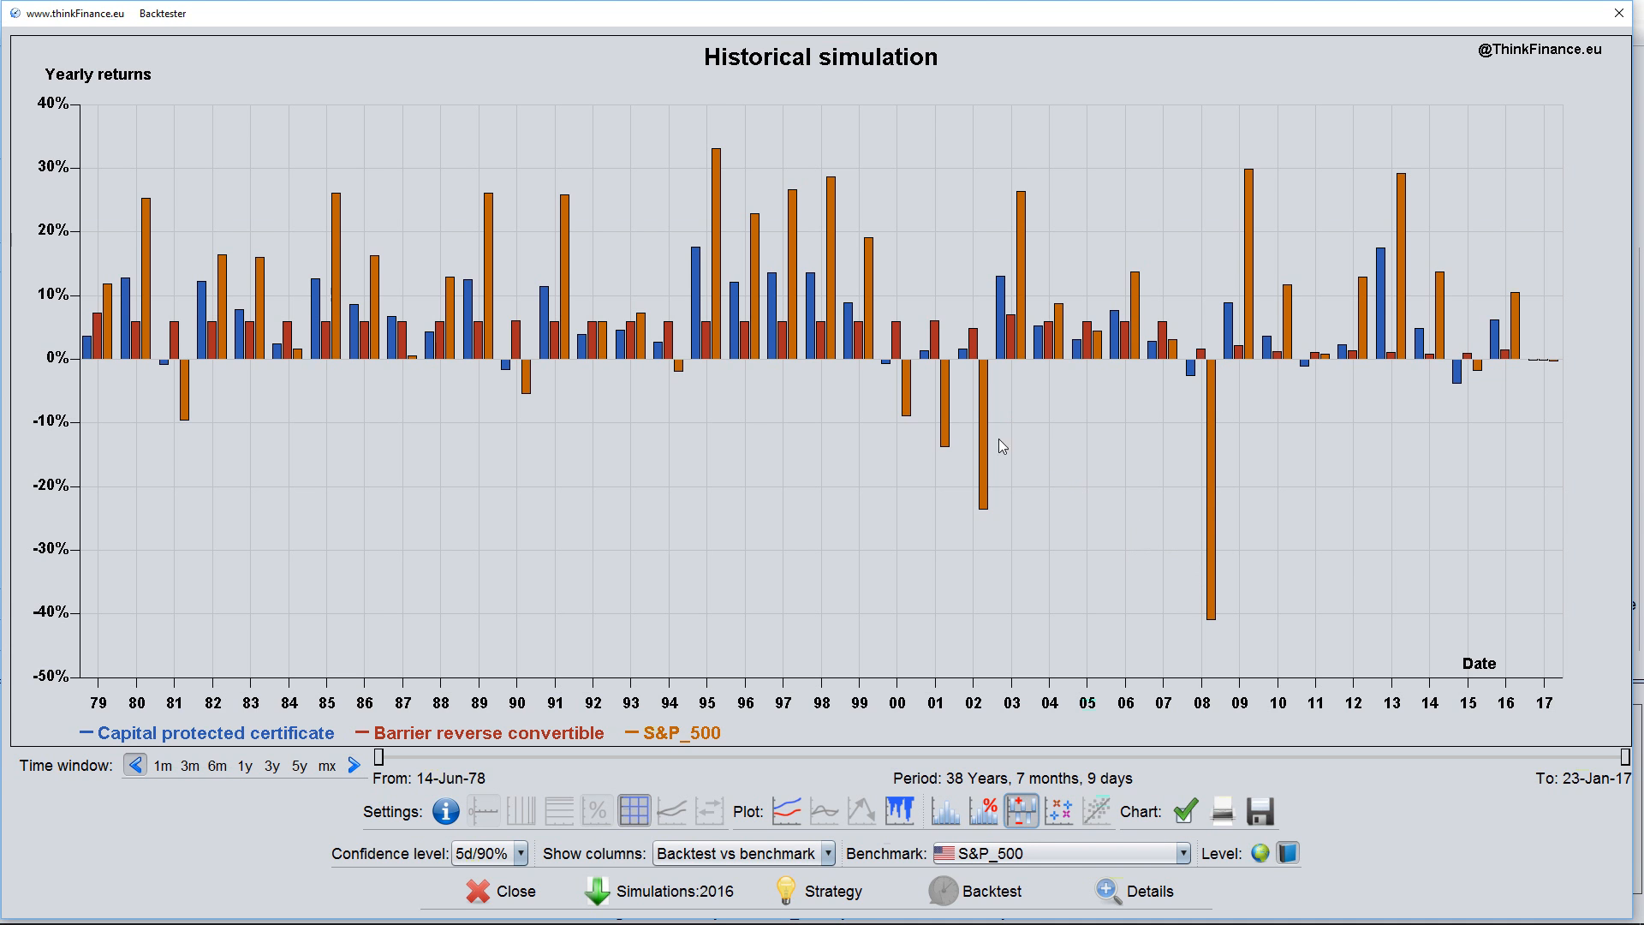
pyautogui.click(1059, 809)
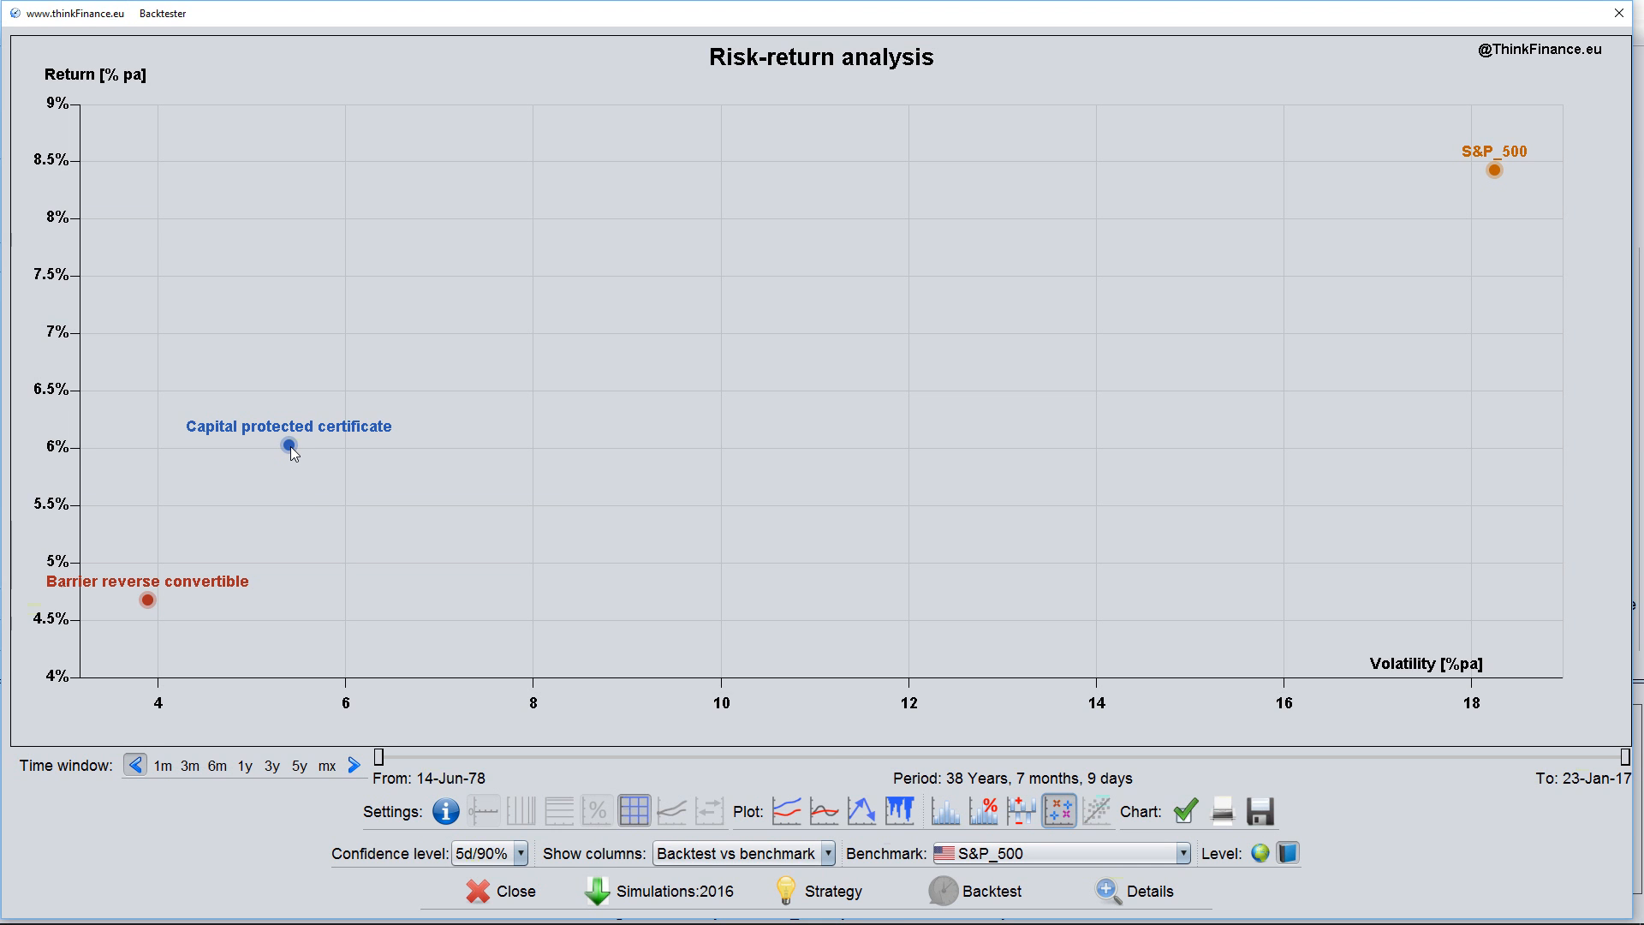
# Step: Show the underwater plot and hide the S&P_500 curve to leave only the Capital protected certificate and Barrier reverse convertible
pyautogui.click(898, 817)
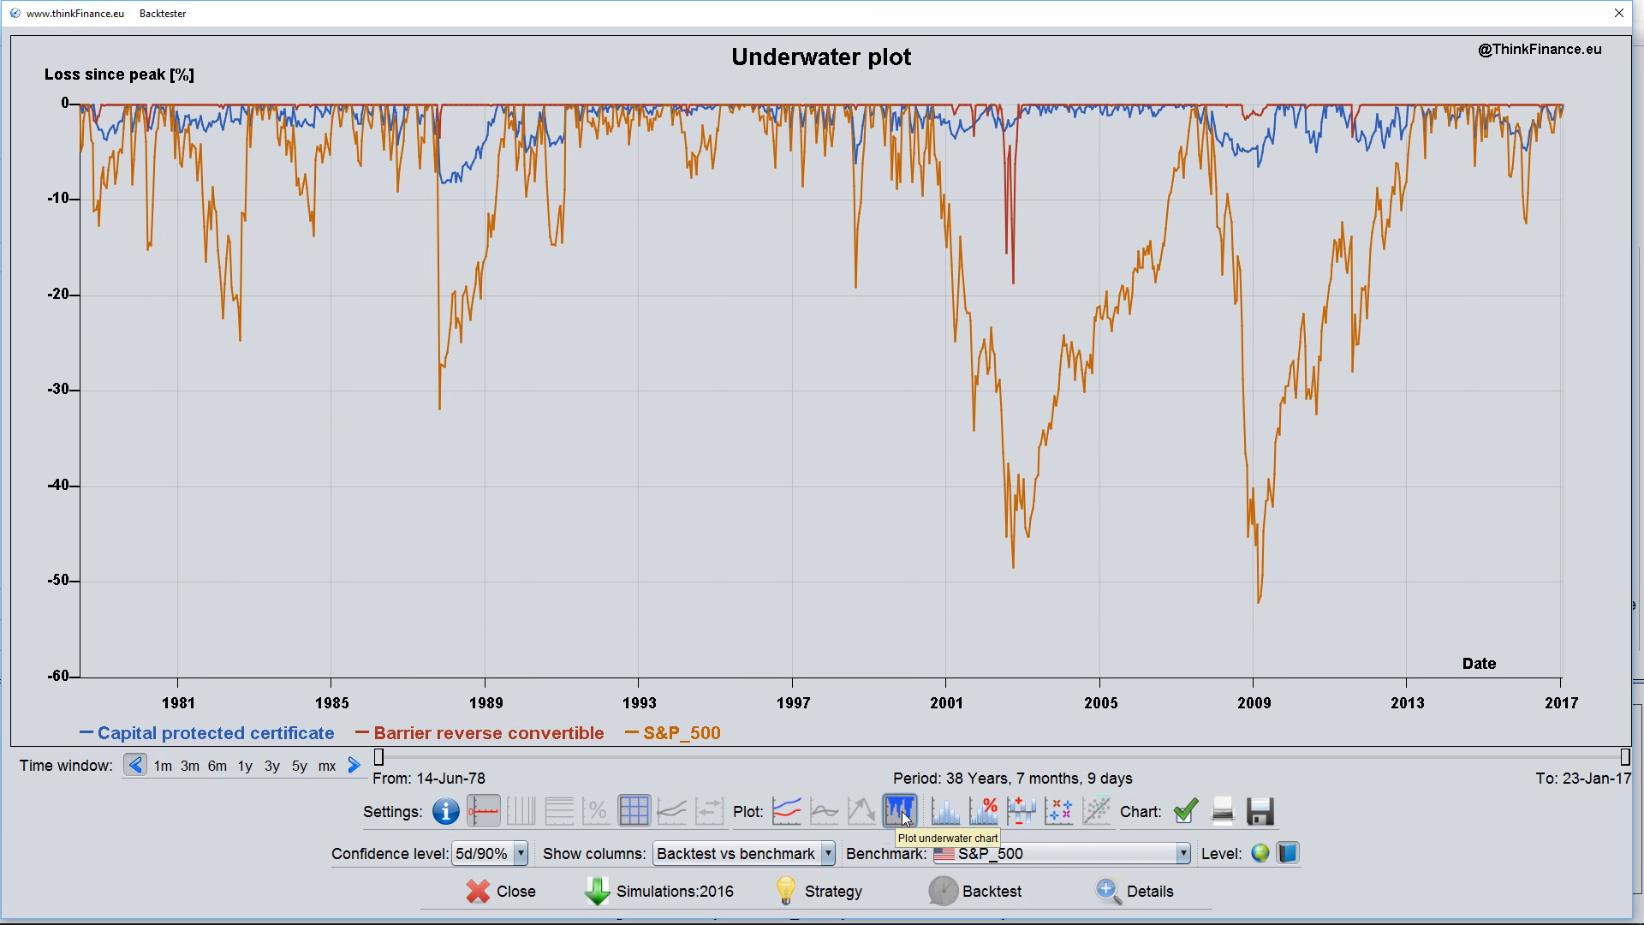
pyautogui.click(1194, 814)
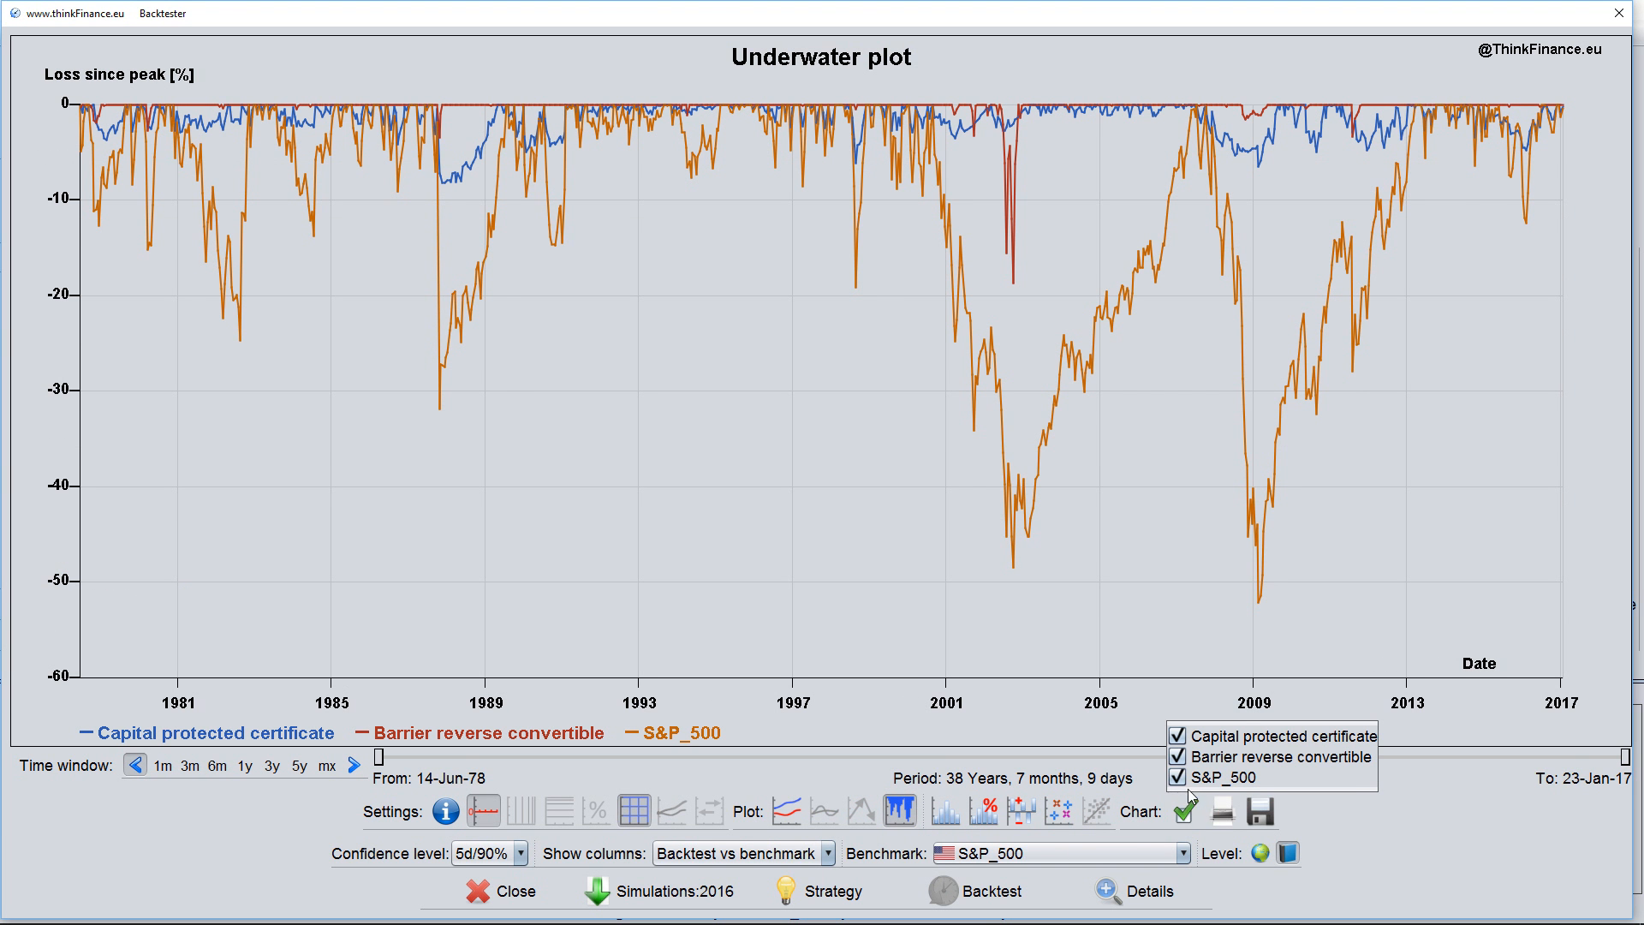
pyautogui.click(1179, 778)
pyautogui.click(1367, 825)
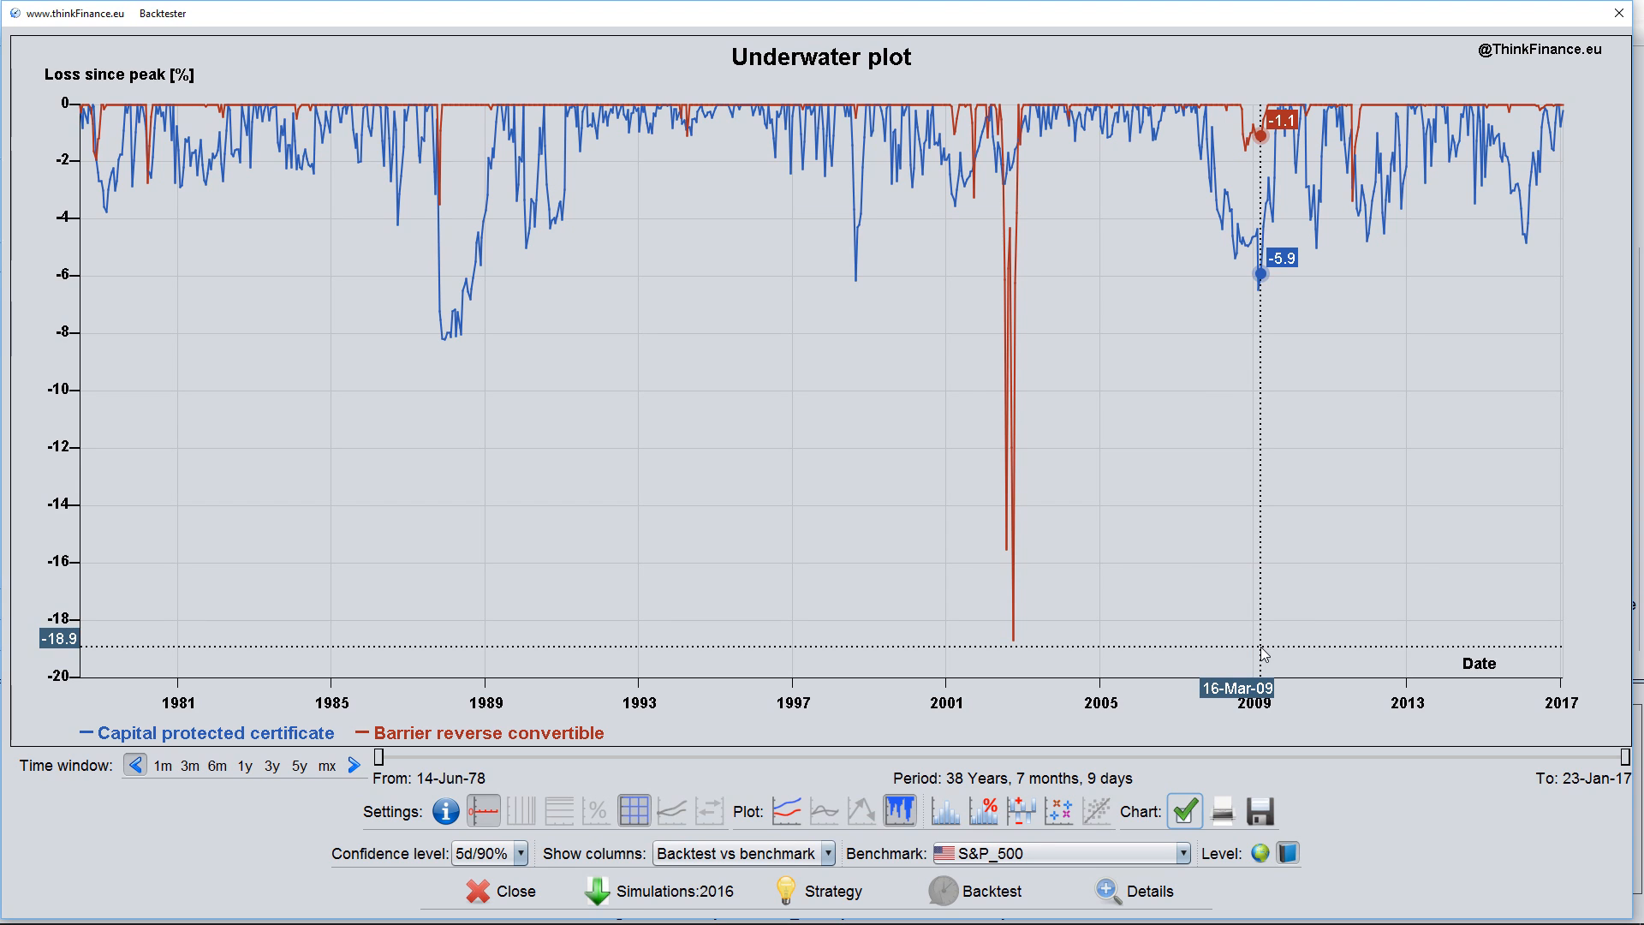
# Step: View the historical simulation of the two structured-product books without the benchmark, and close the backtester
pyautogui.click(799, 806)
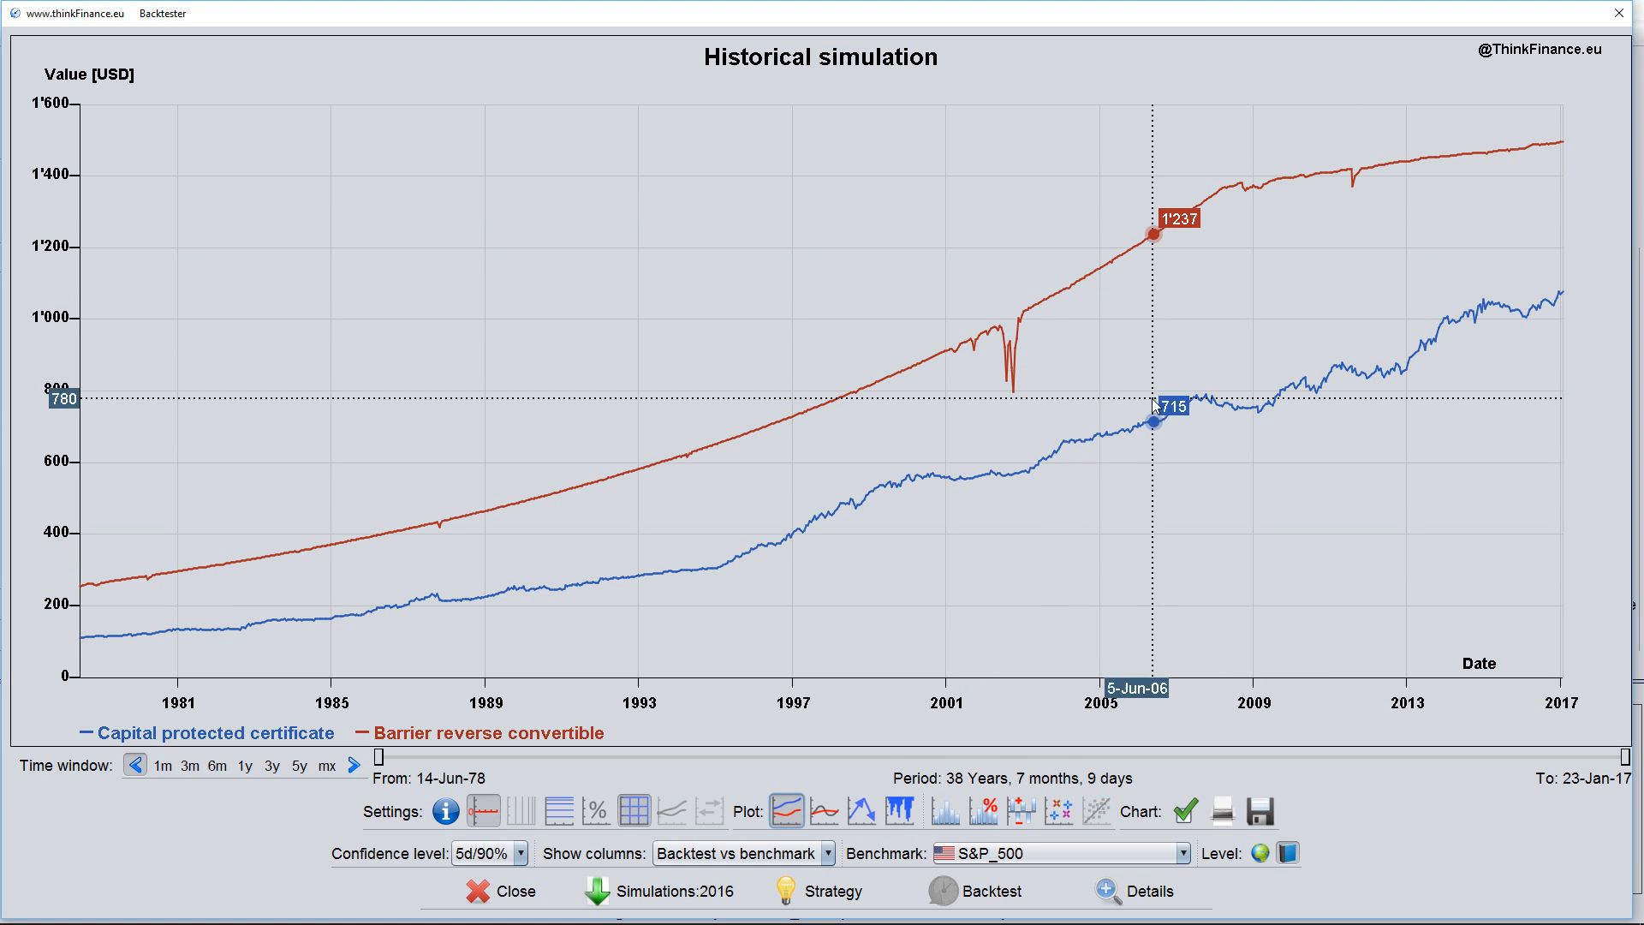
pyautogui.click(1618, 14)
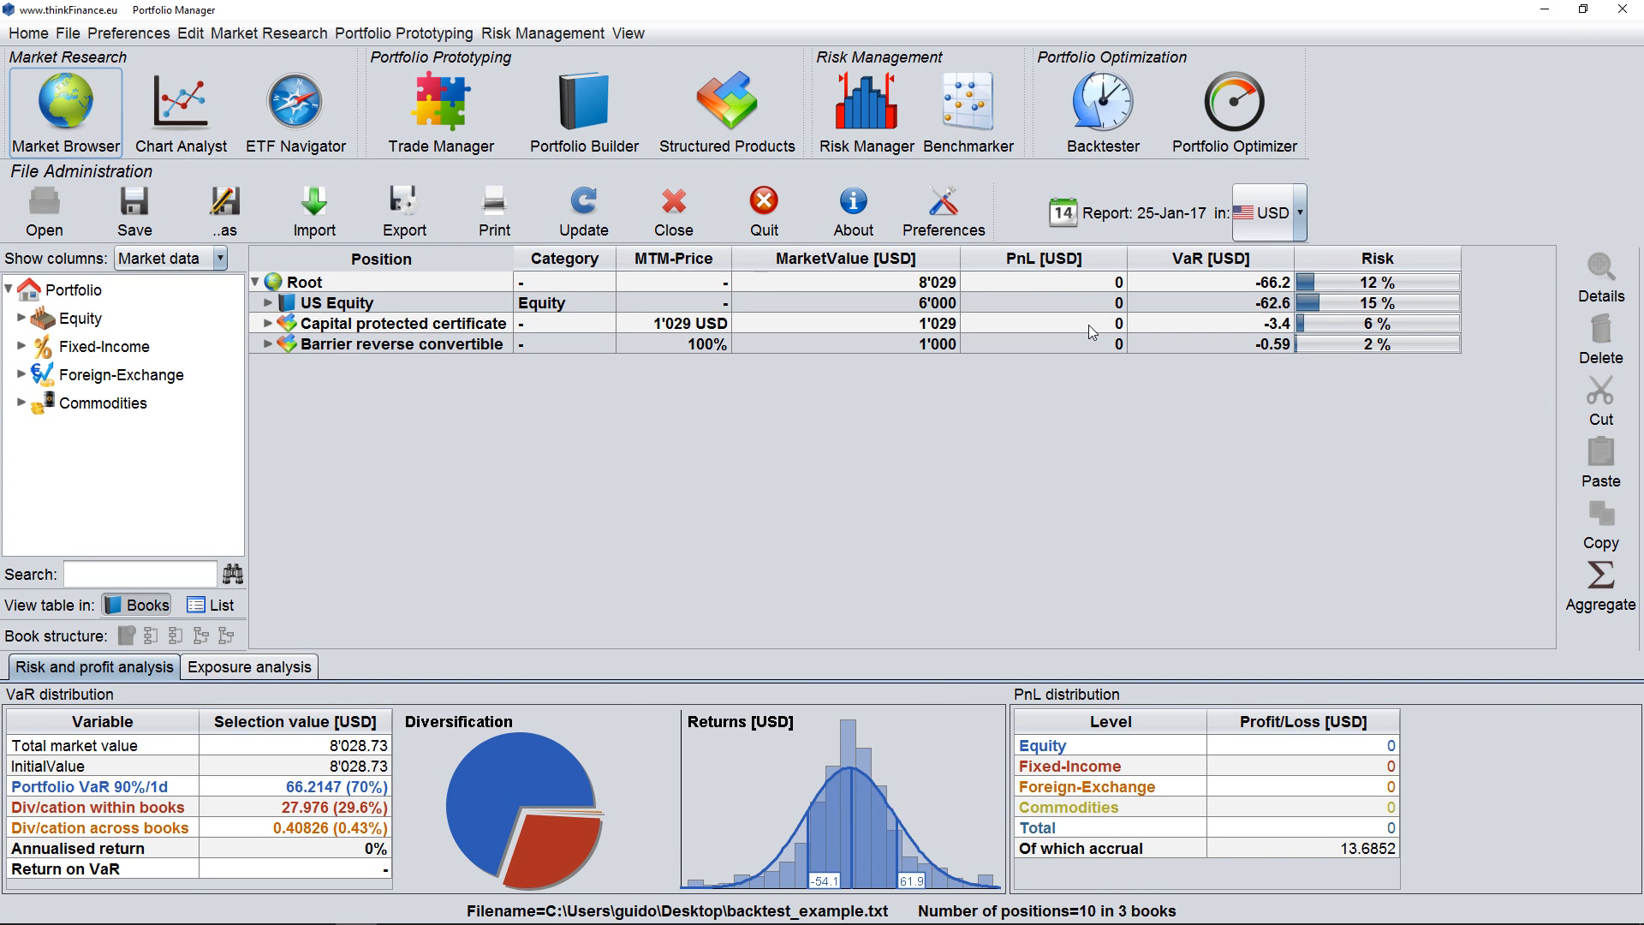